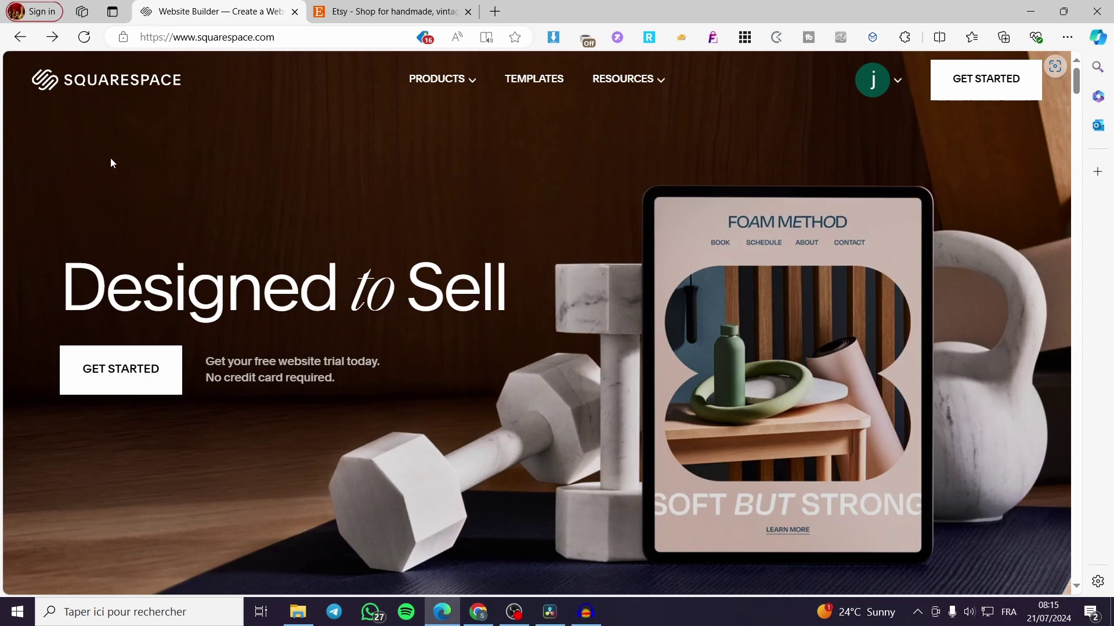
# - Go to the Squarespace Account Dashboard from the avatar menu
pyautogui.click(379, 12)
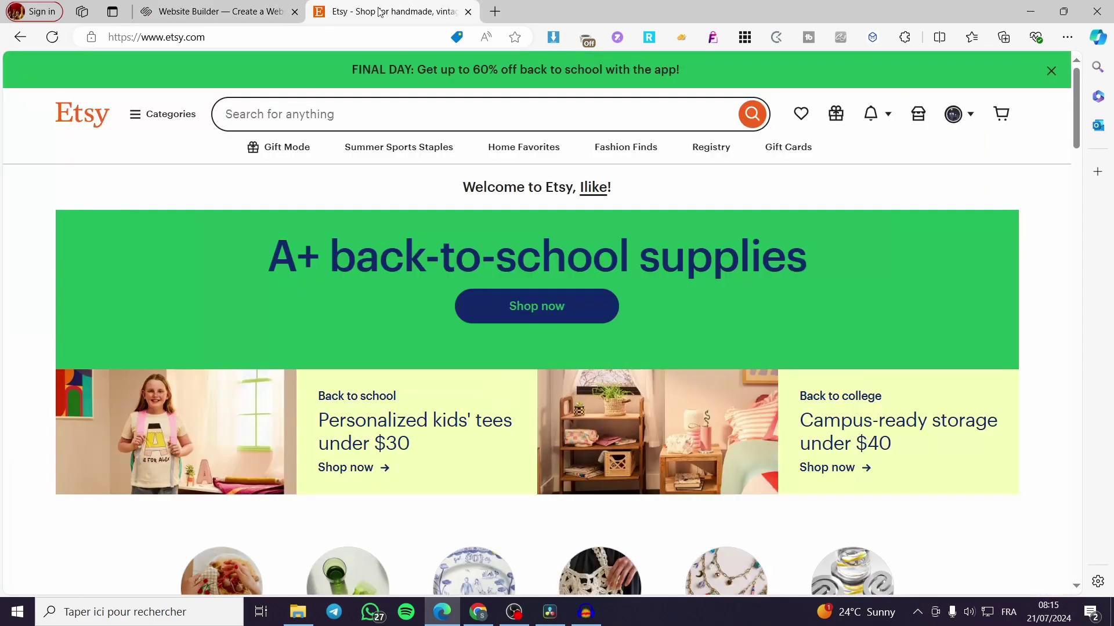
pyautogui.click(255, 11)
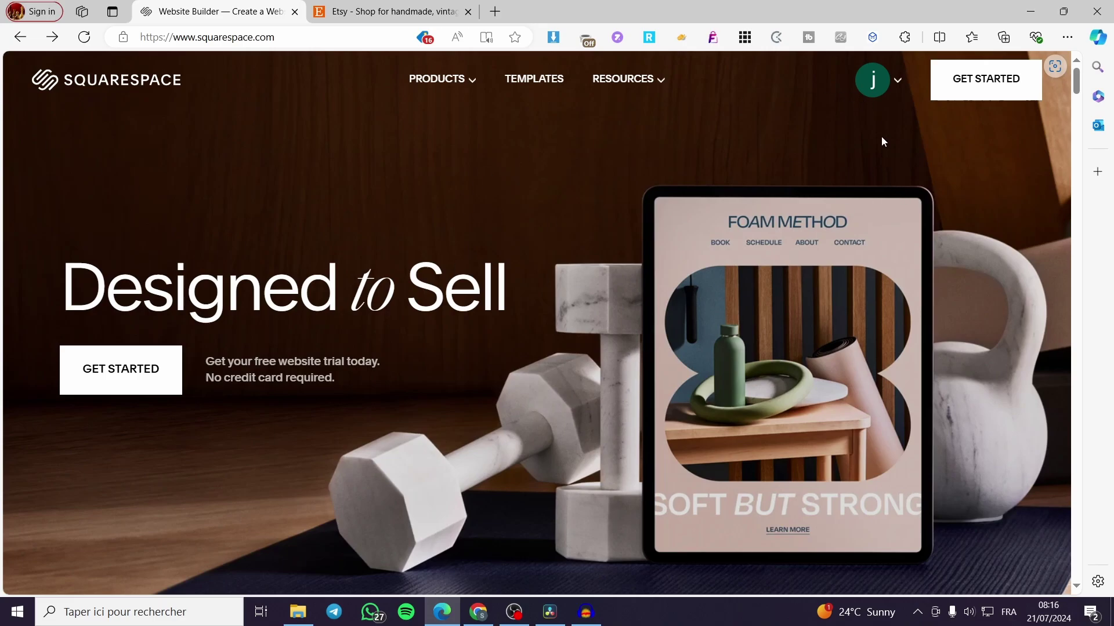
pyautogui.click(901, 84)
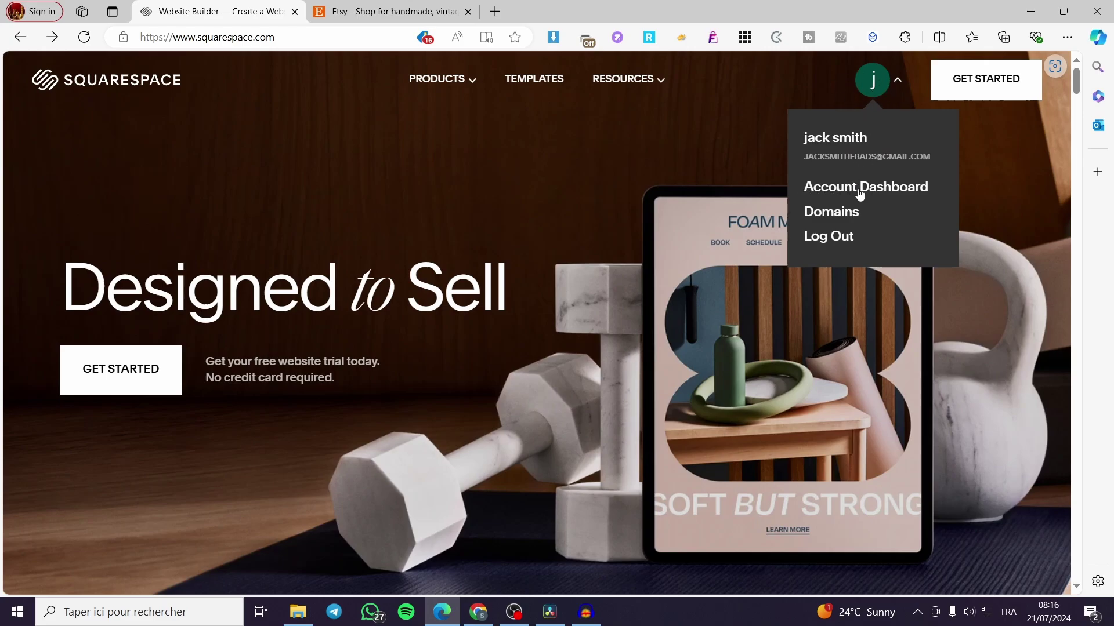
pyautogui.click(912, 191)
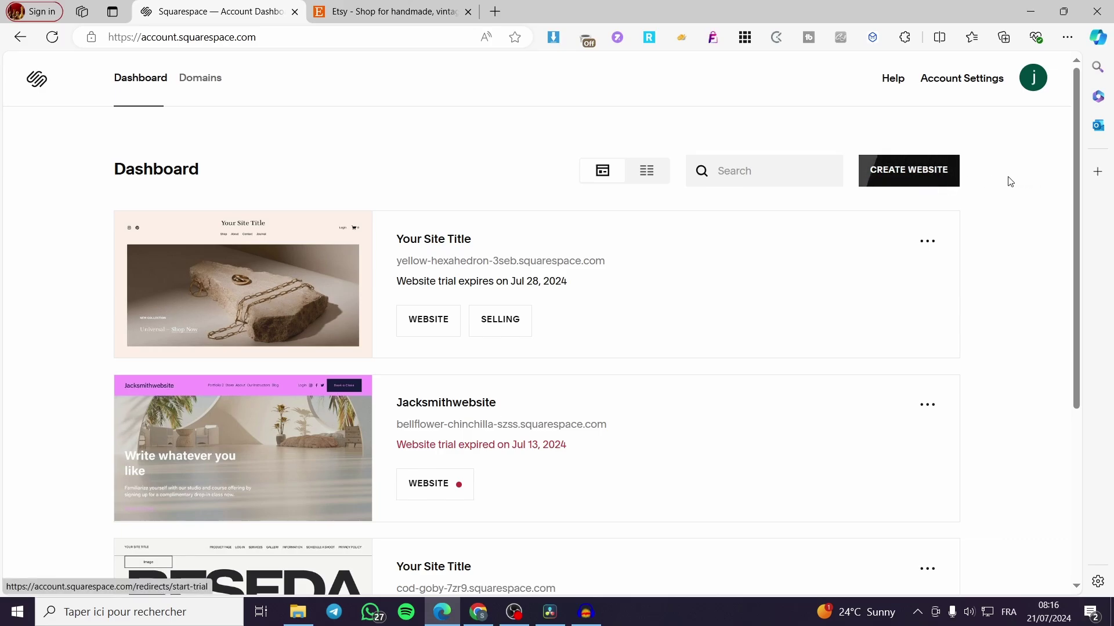
# - Open the first trial site's editor, then bring the Etsy tab forward
pyautogui.scroll(-5, 311, 195)
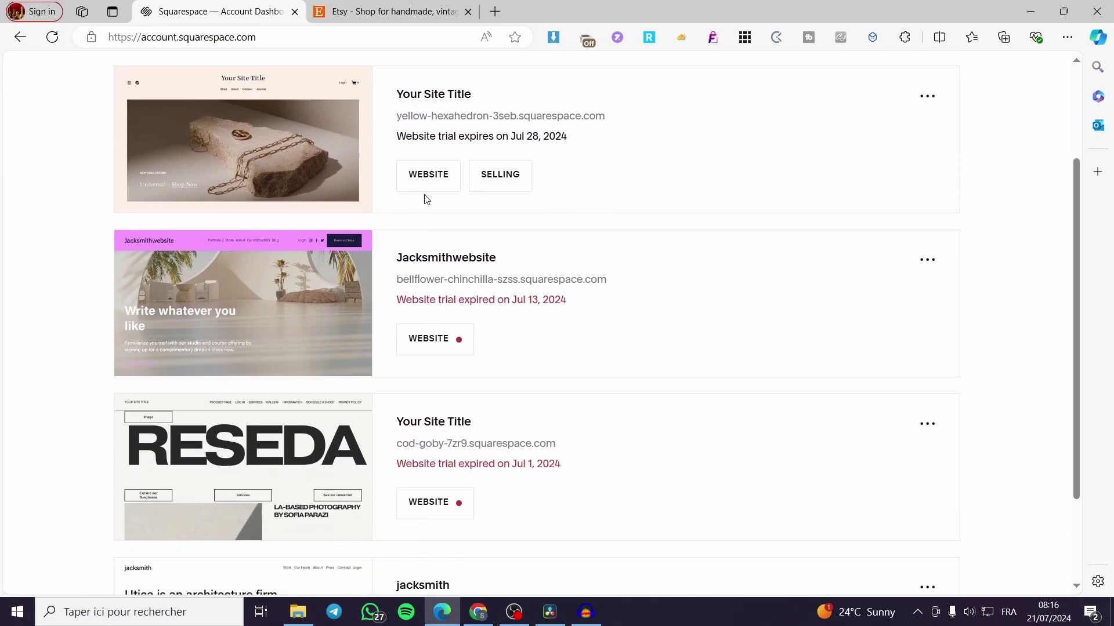
pyautogui.scroll(4, 968, 255)
pyautogui.scroll(1, 968, 255)
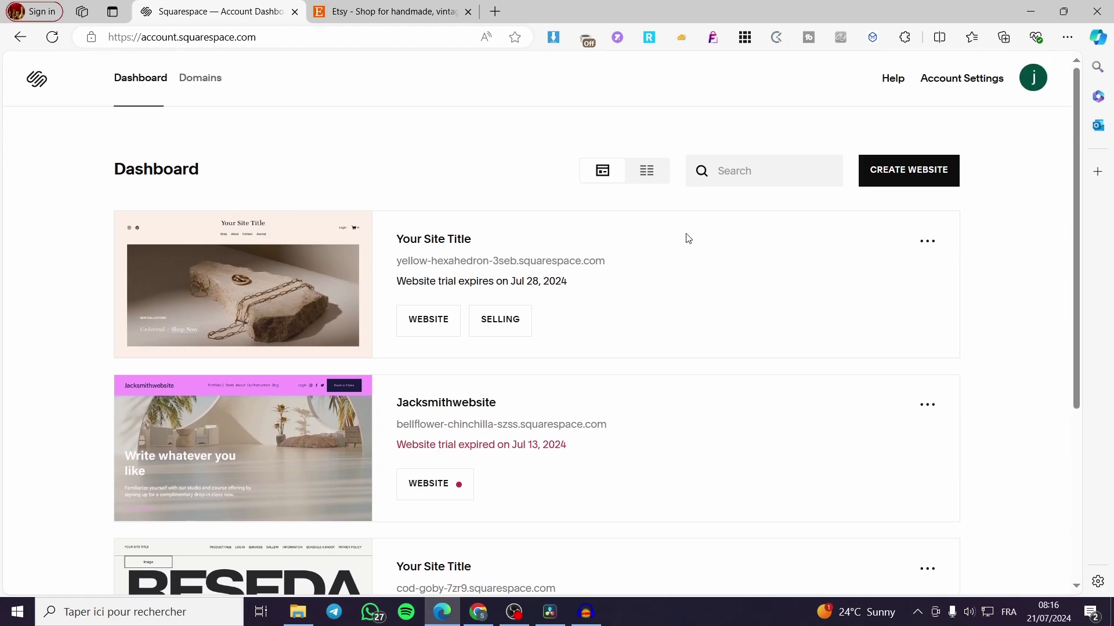
pyautogui.scroll(-1, 684, 232)
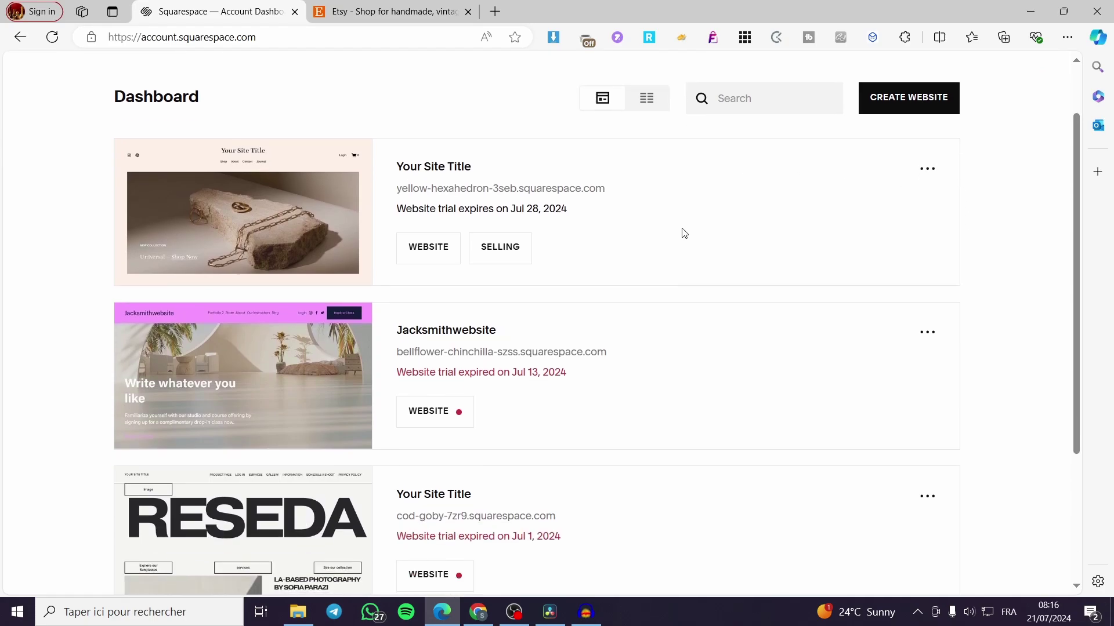
pyautogui.scroll(1, 684, 232)
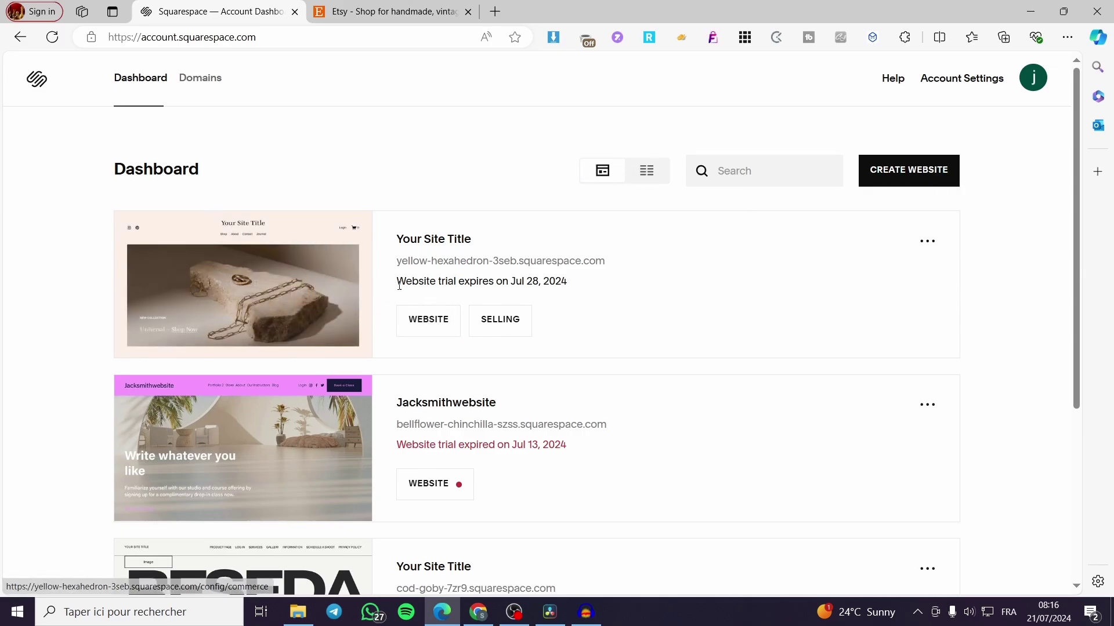
pyautogui.click(427, 323)
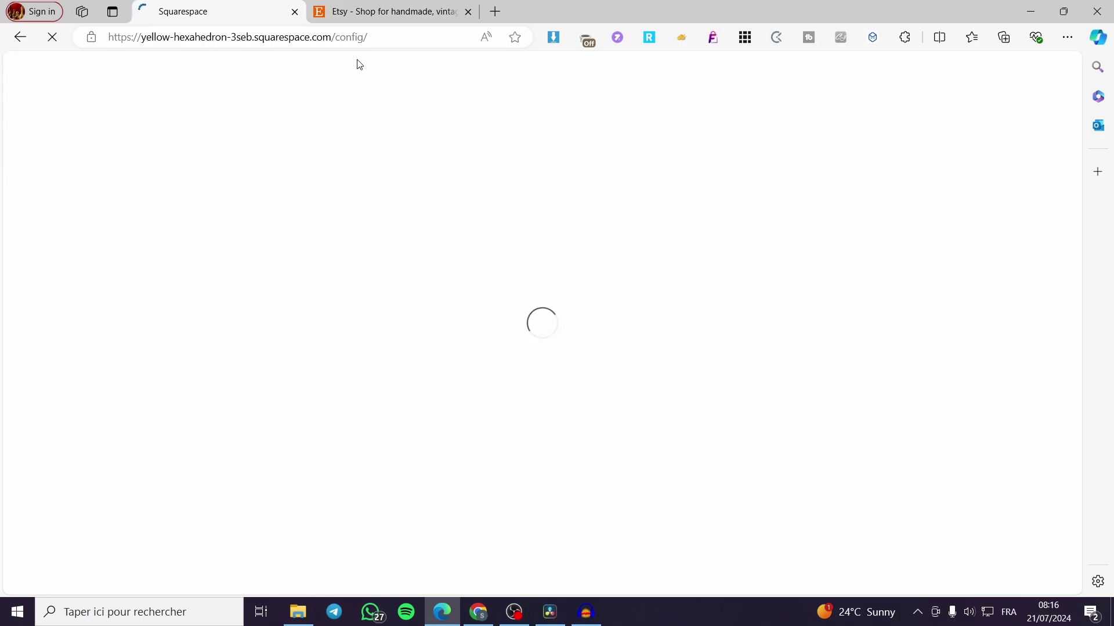
pyautogui.click(360, 18)
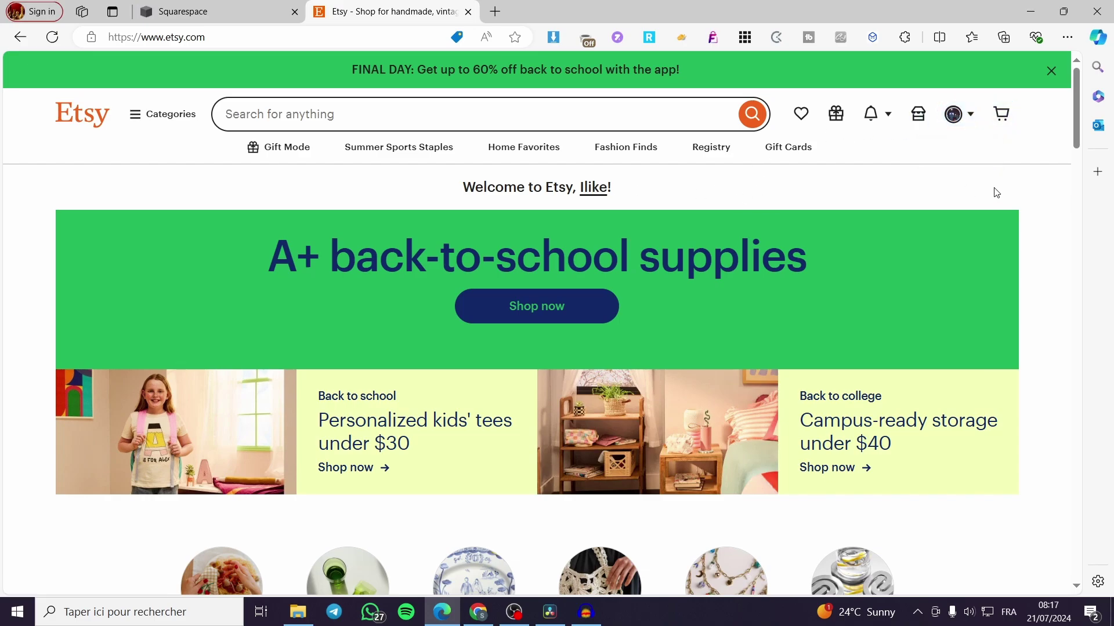
# - Sign in to Etsy Shop Manager, open the Stock your shop step, then return to Squarespace
pyautogui.scroll(-4, 996, 193)
pyautogui.scroll(4, 741, 169)
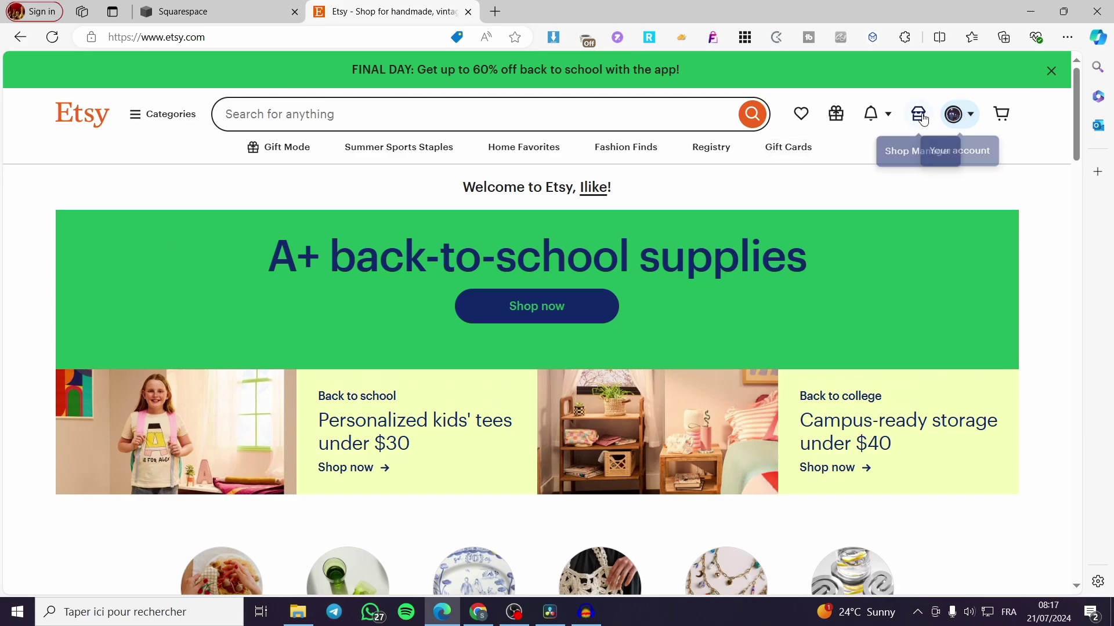
pyautogui.click(920, 116)
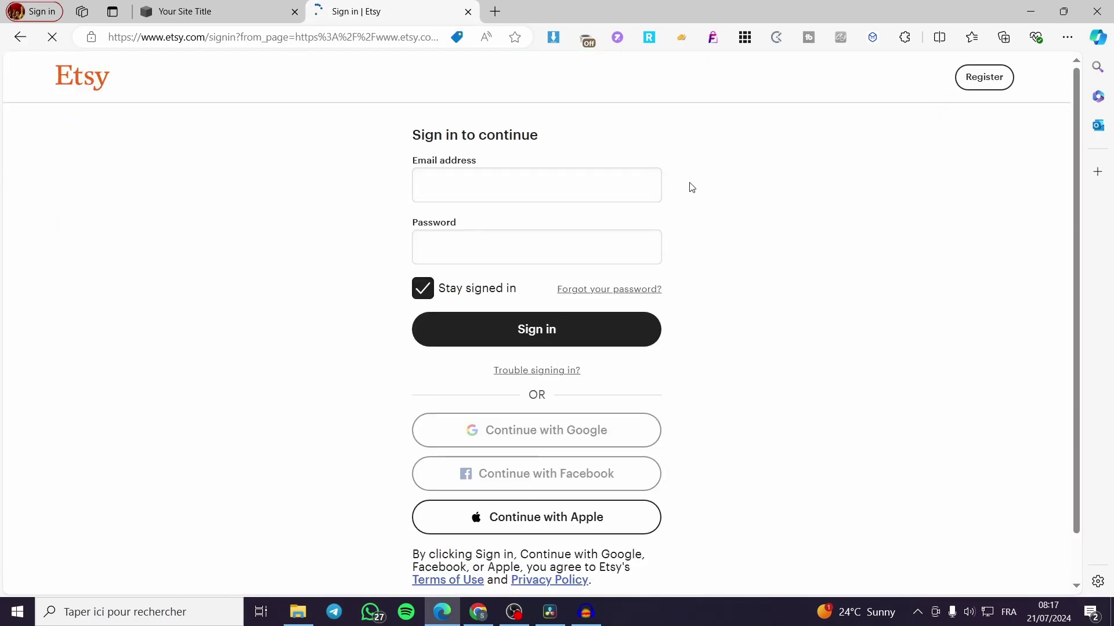
pyautogui.click(584, 331)
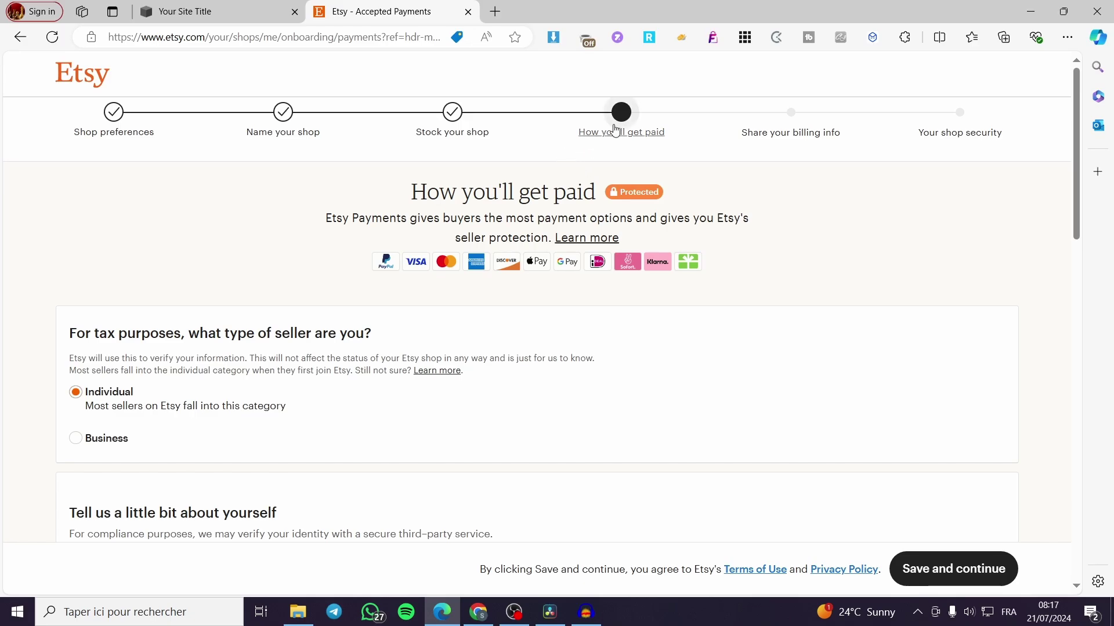
pyautogui.click(450, 118)
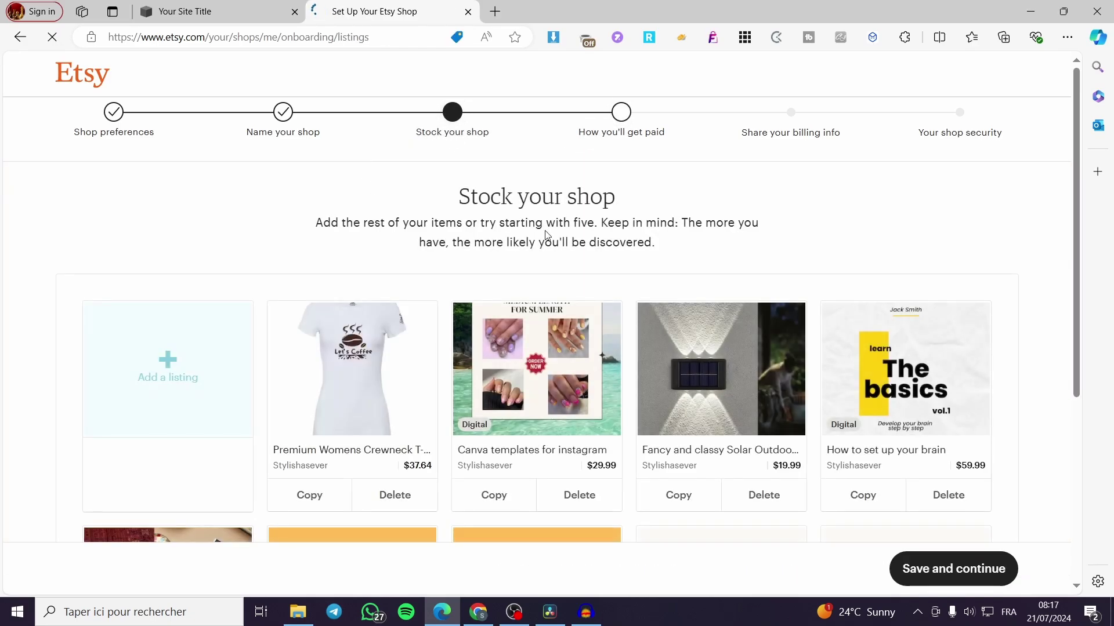
pyautogui.scroll(-3, 397, 336)
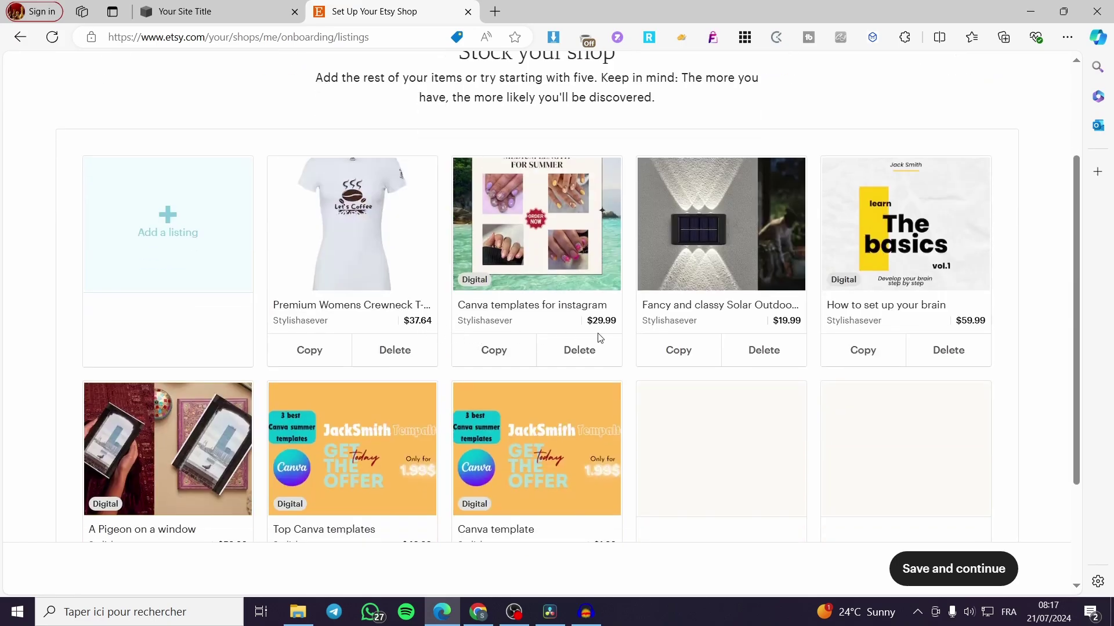
pyautogui.click(186, 11)
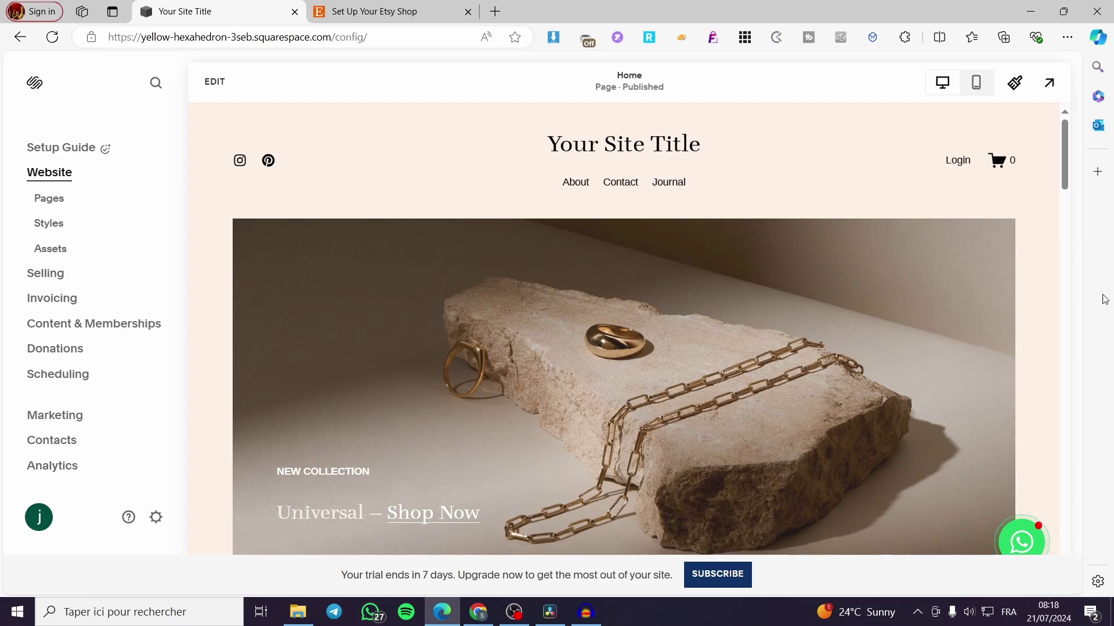
# - Open the site's Pages list and add a new page under Main Navigation
pyautogui.click(59, 210)
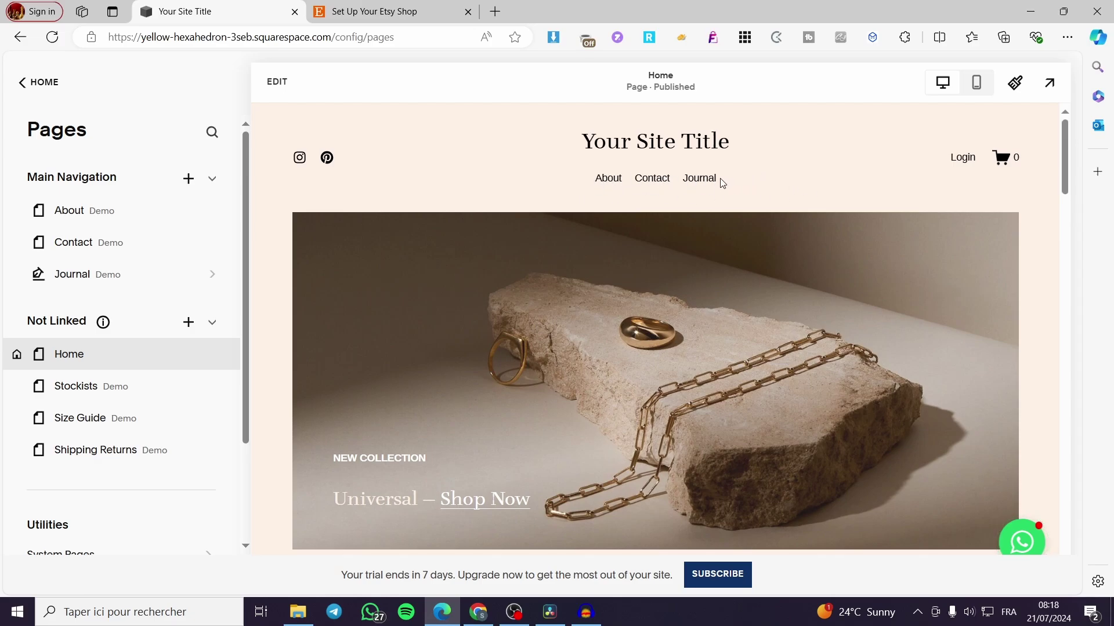
pyautogui.click(186, 178)
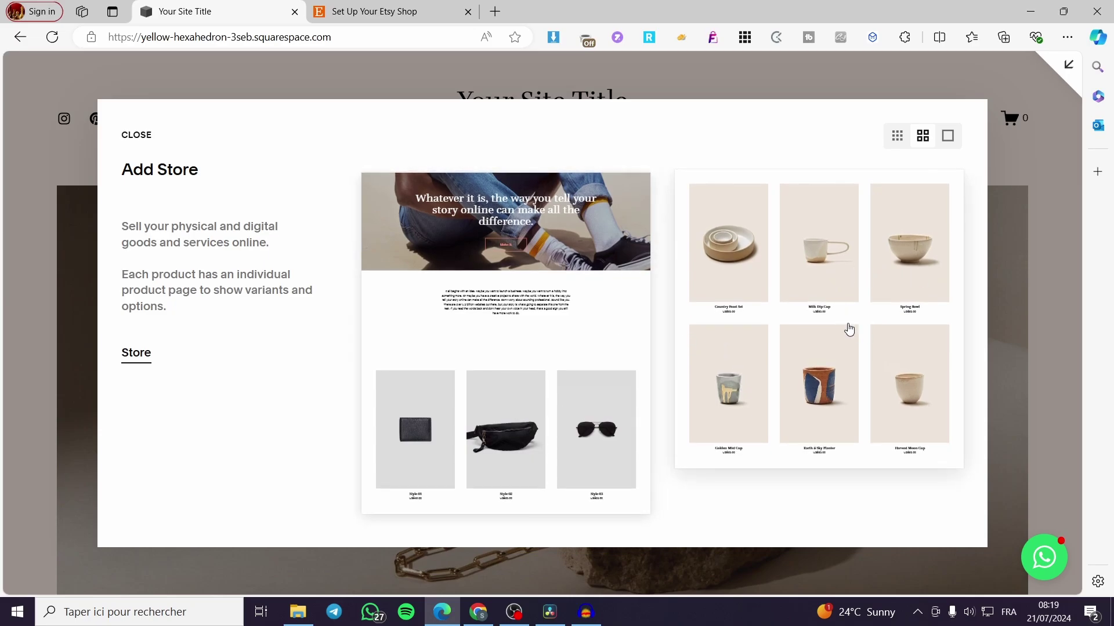
# - Create the store with the ceramics layout and rename the page 'Etsy Store'
pyautogui.click(788, 279)
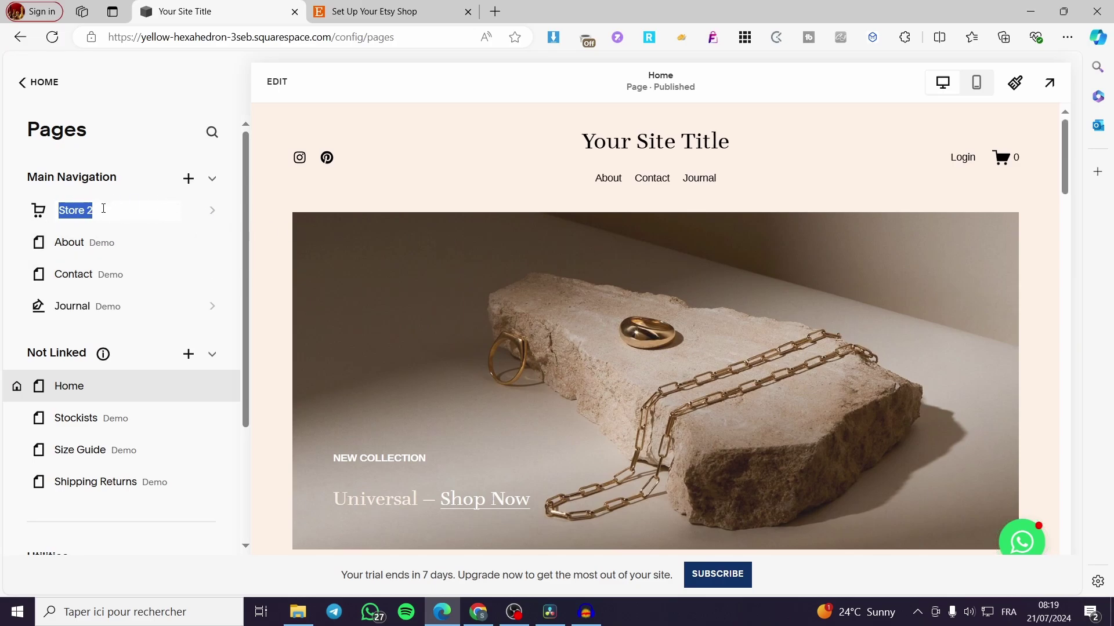
pyautogui.write('Etsy Stor')
pyautogui.click(211, 210)
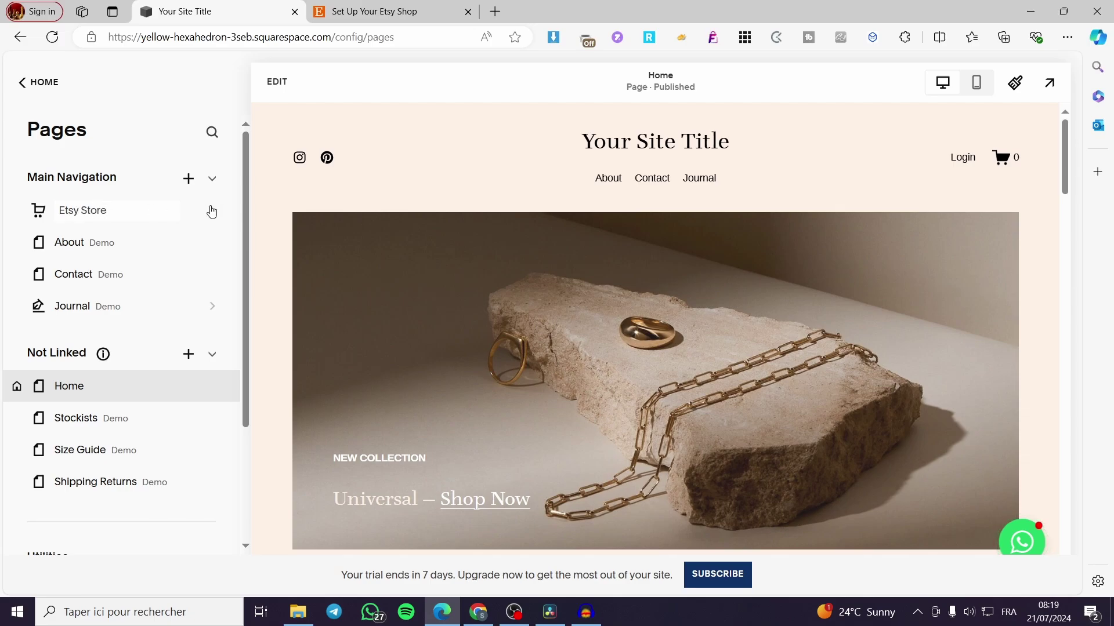
pyautogui.click(214, 215)
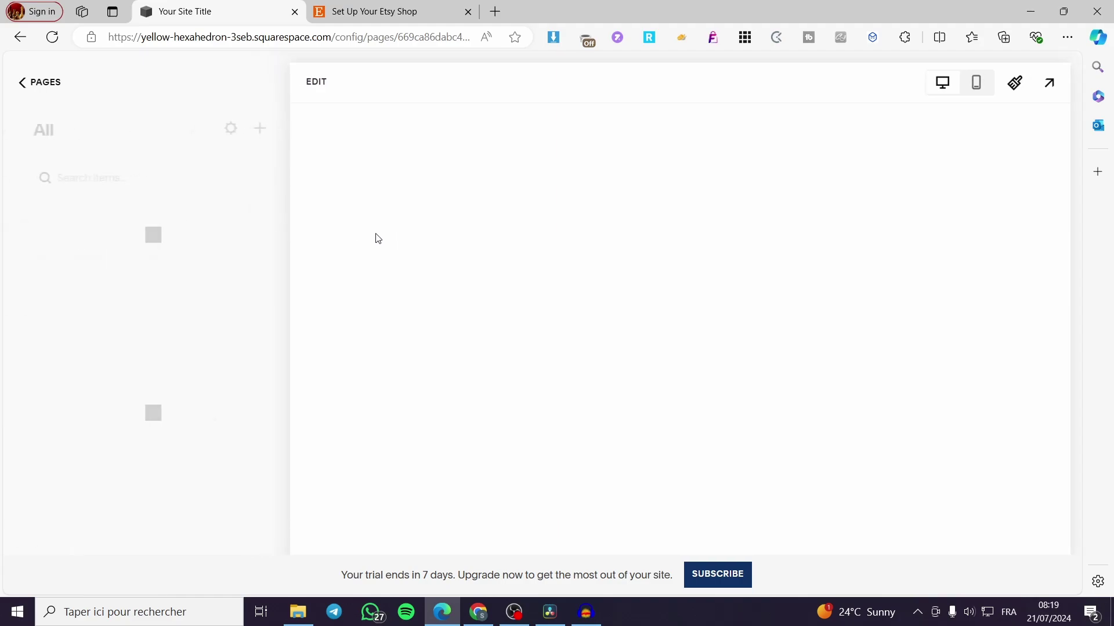
pyautogui.click(25, 84)
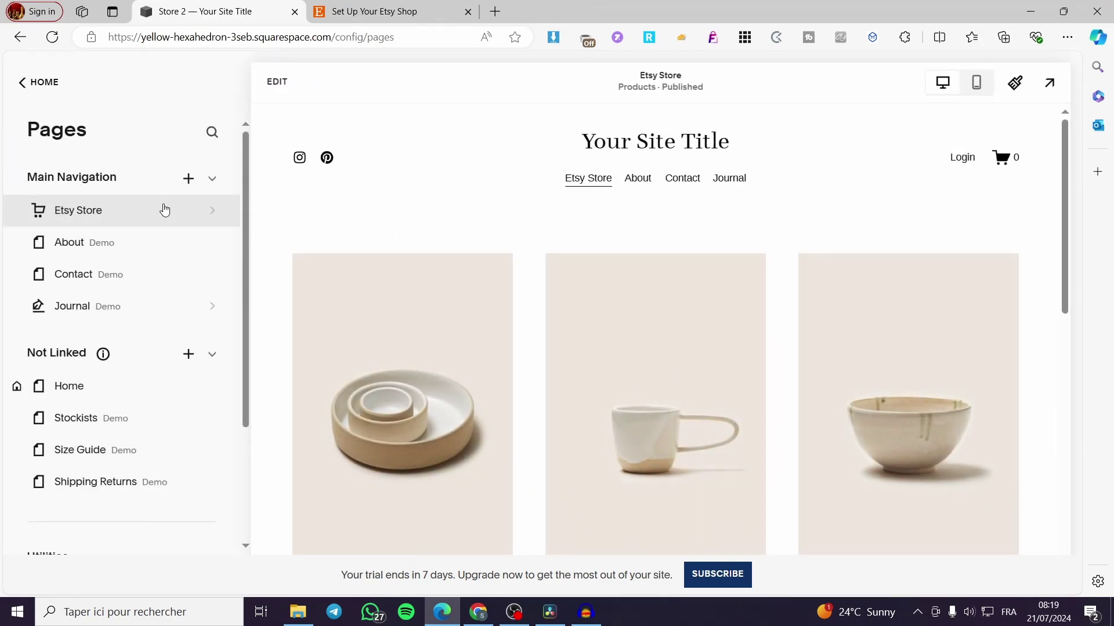
# - Open the Etsy Store product list and browse its six $25 ceramic items
pyautogui.click(216, 214)
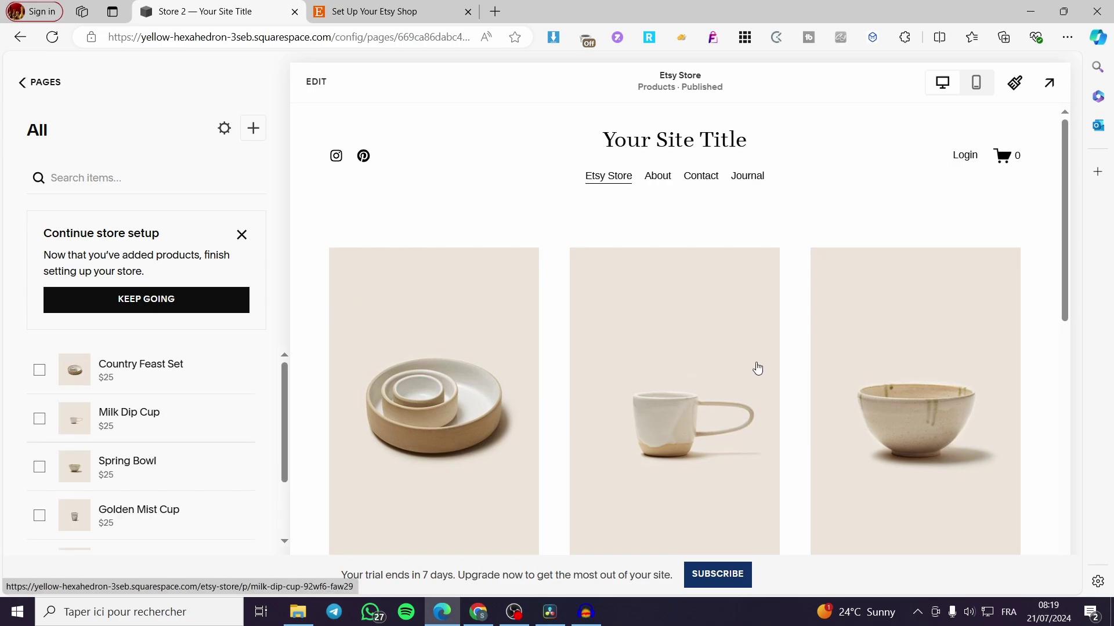
pyautogui.scroll(-3, 940, 372)
pyautogui.scroll(-2, 940, 371)
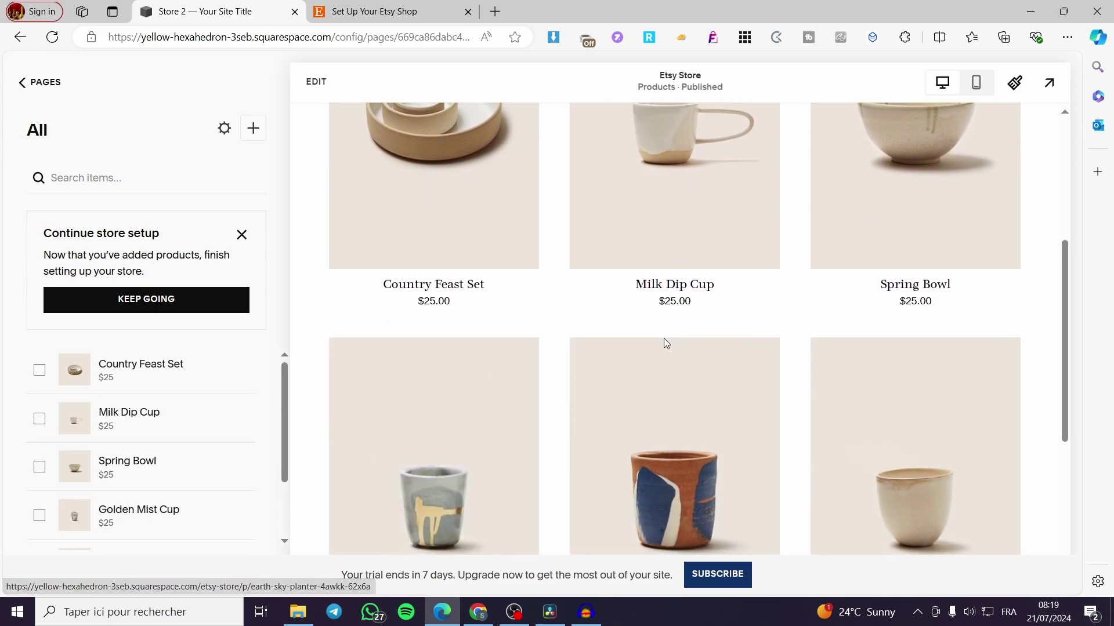
pyautogui.scroll(-3, 664, 344)
pyautogui.scroll(-2, 664, 345)
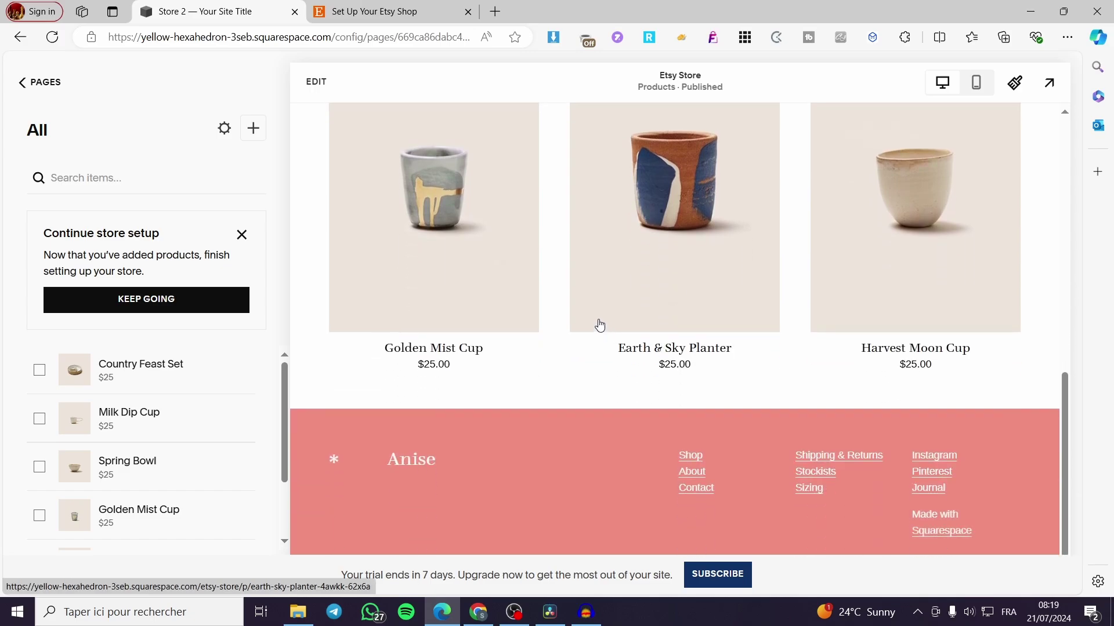
pyautogui.scroll(10, 599, 325)
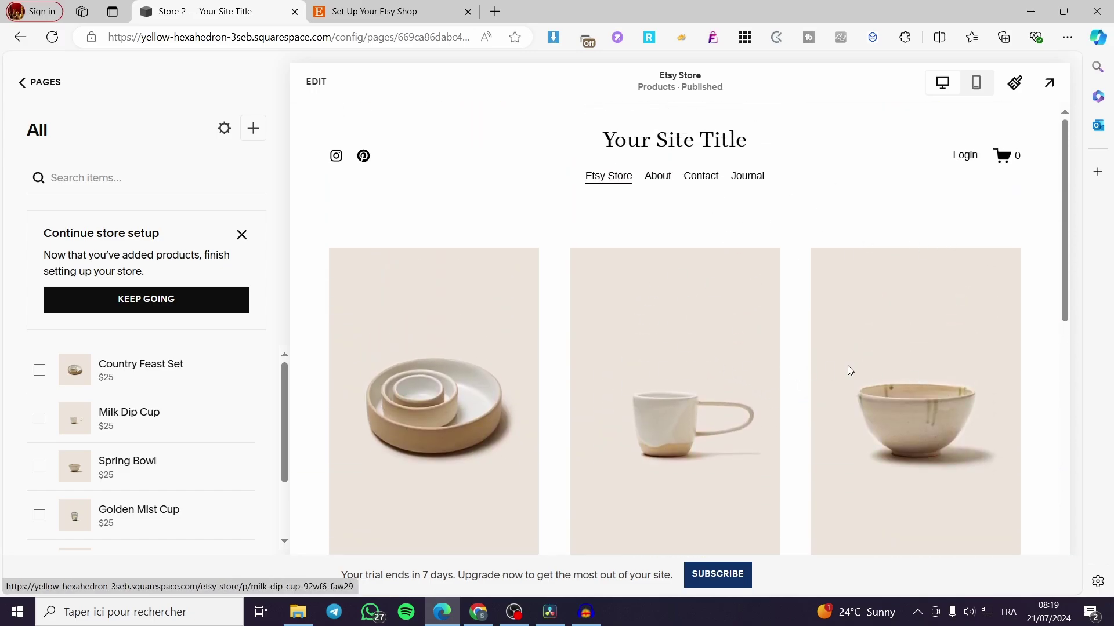
# - Dismiss the store setup reminder and start a new Physical product
pyautogui.click(242, 235)
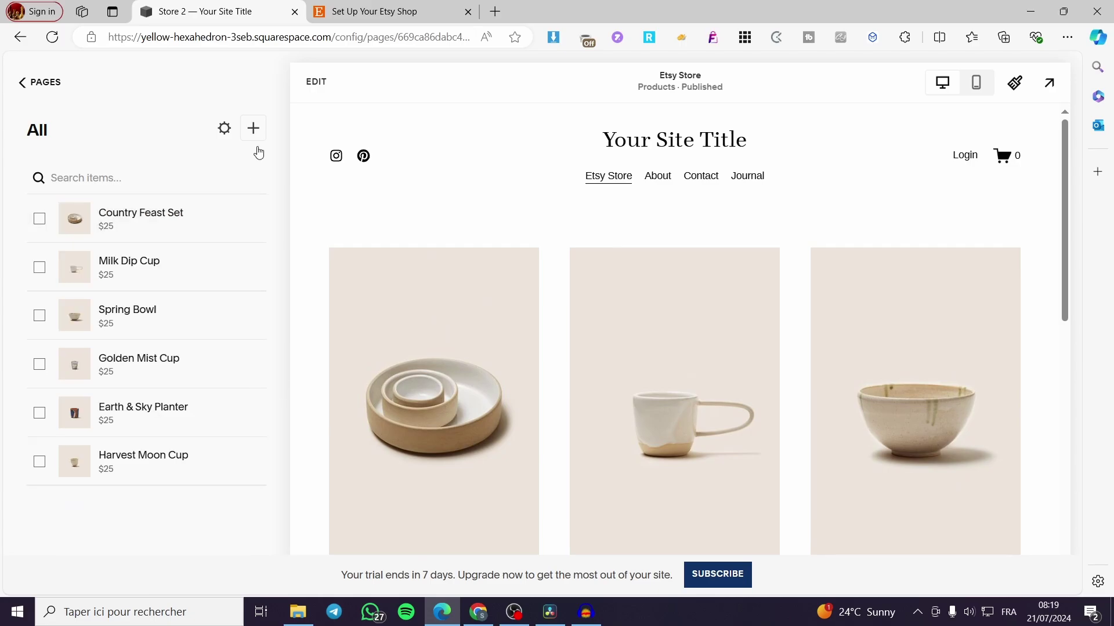
pyautogui.click(253, 128)
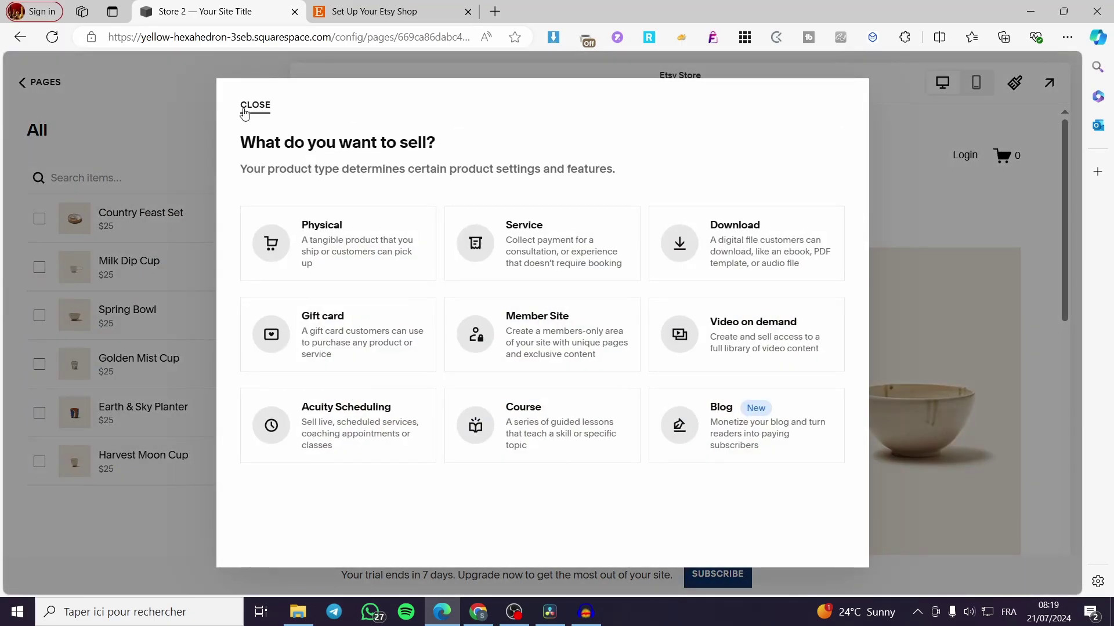
pyautogui.click(245, 109)
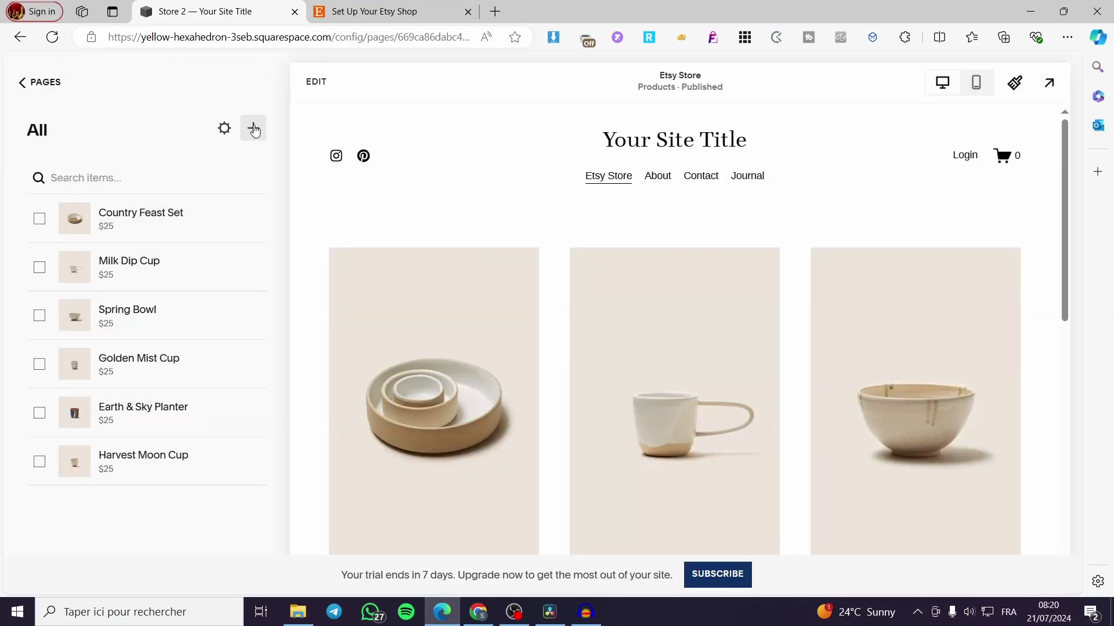
pyautogui.click(253, 129)
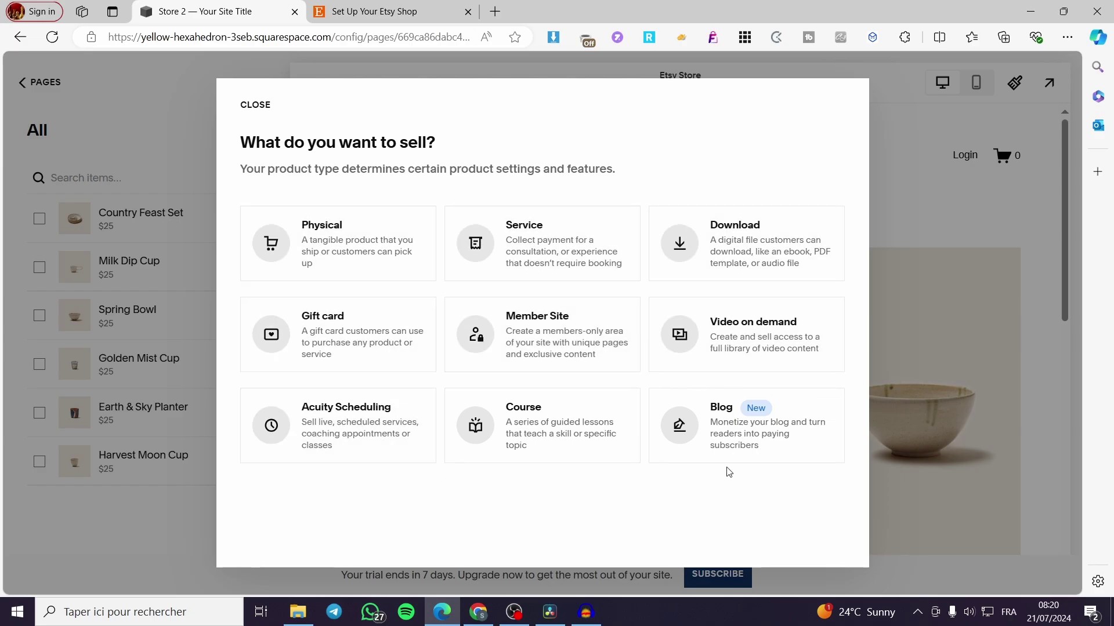
pyautogui.click(348, 256)
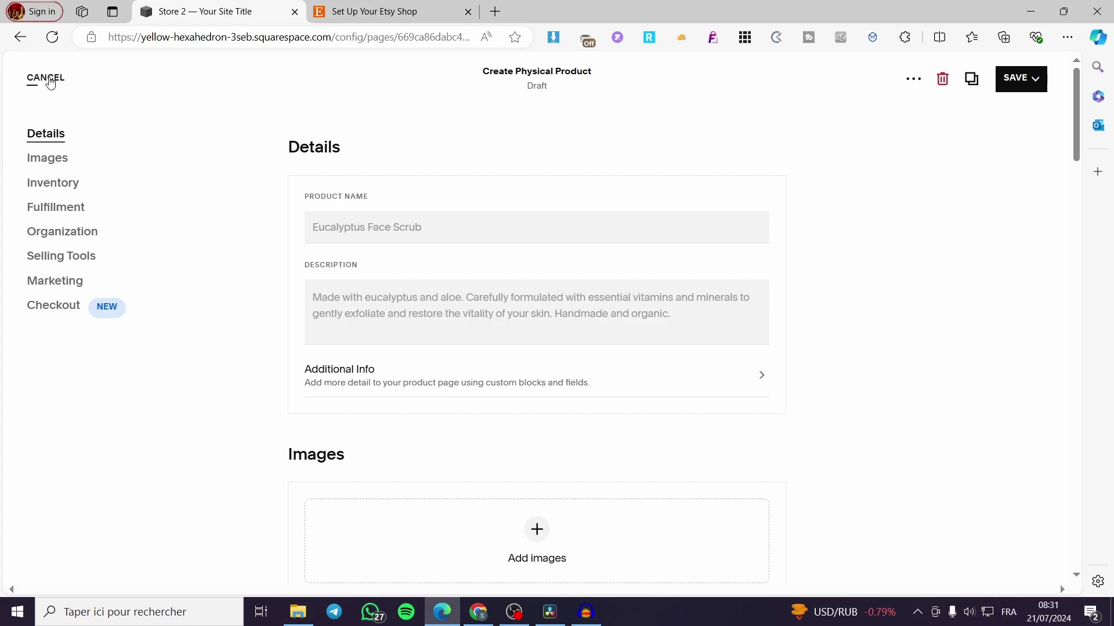
# - Cancel the physical product draft, reopen the product-type chooser, and switch to Etsy listings
pyautogui.click(46, 80)
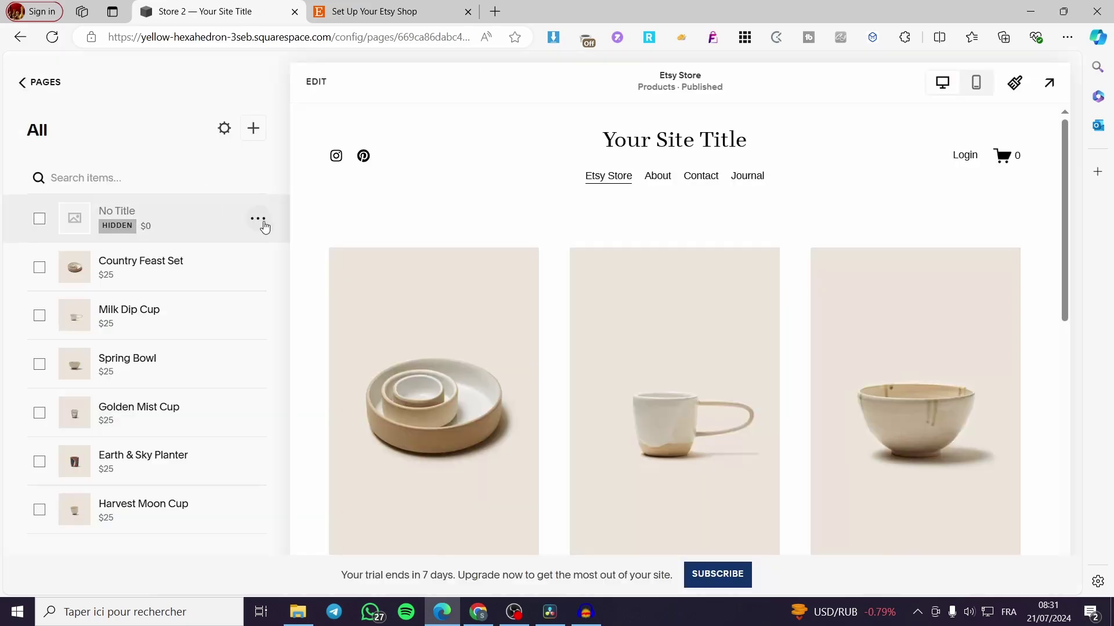
pyautogui.click(253, 128)
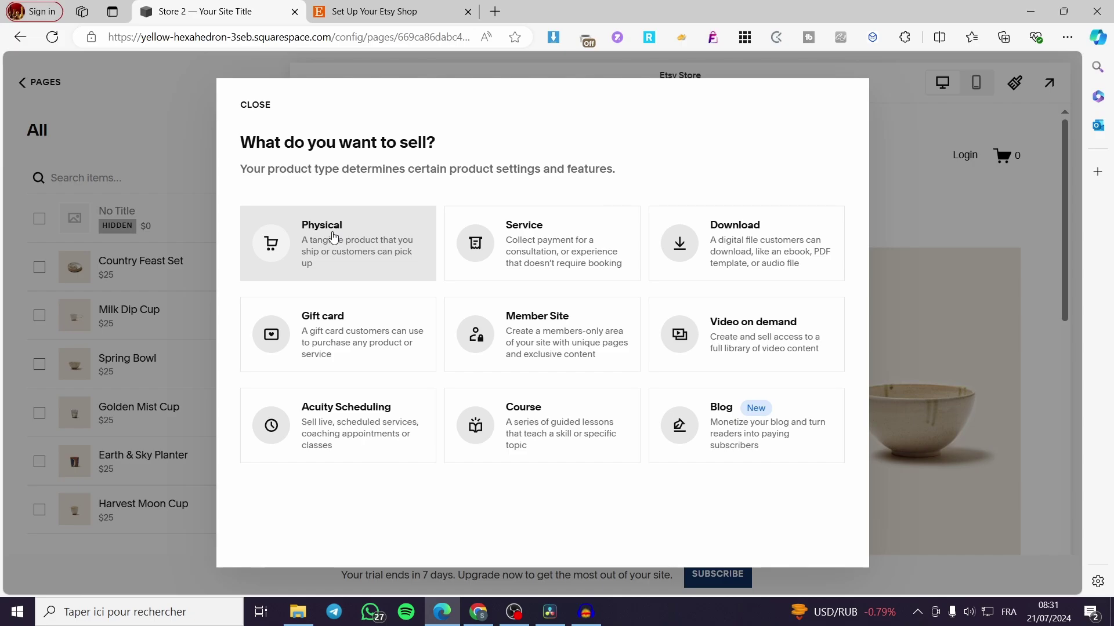
pyautogui.click(355, 9)
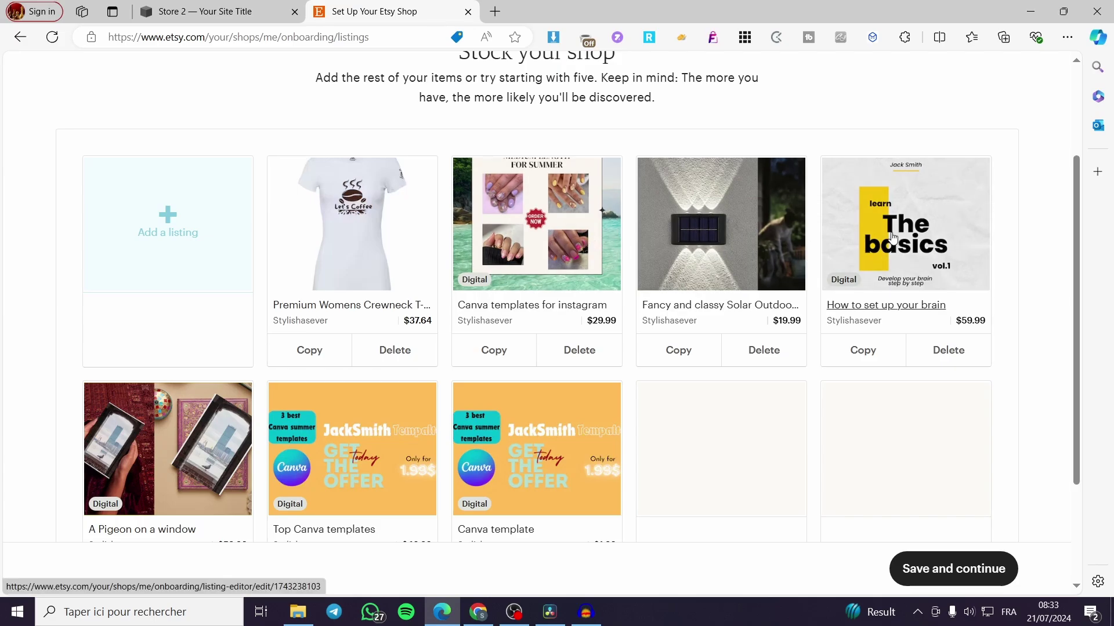
# - Copy the title of the Etsy 'How to set up your brain' listing
pyautogui.click(861, 350)
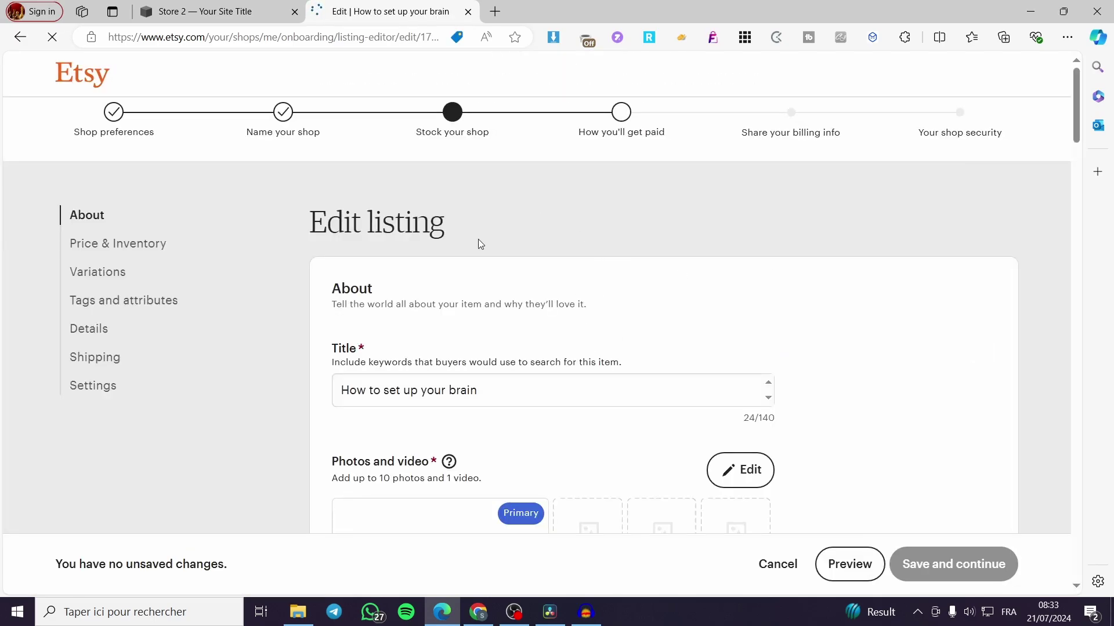
pyautogui.scroll(-3, 454, 343)
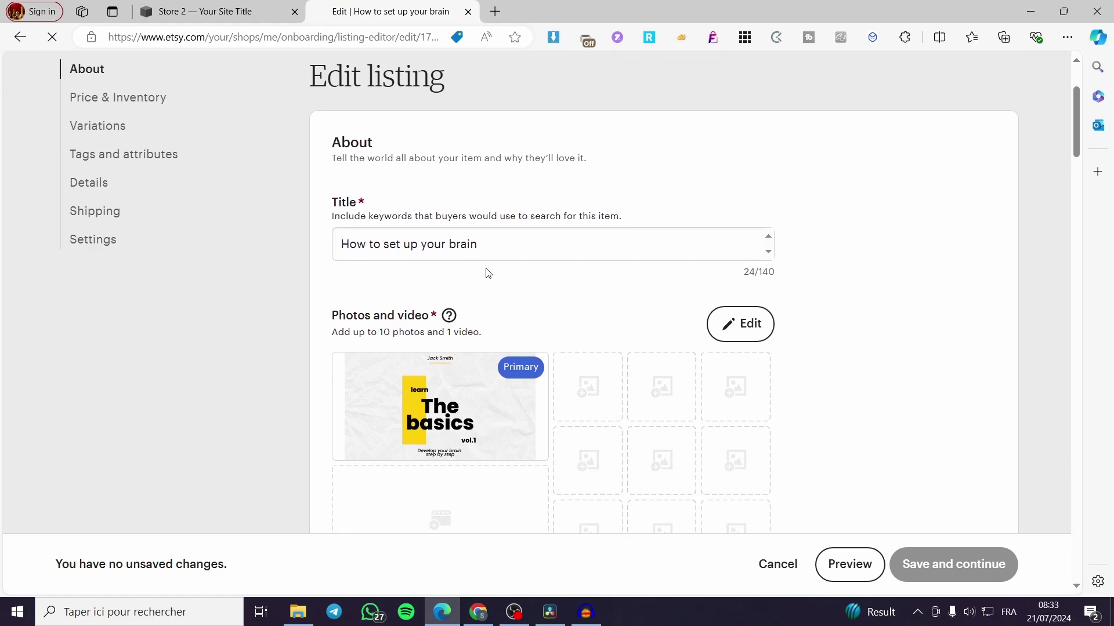
pyautogui.moveTo(479, 245); pyautogui.dragTo(307, 263)
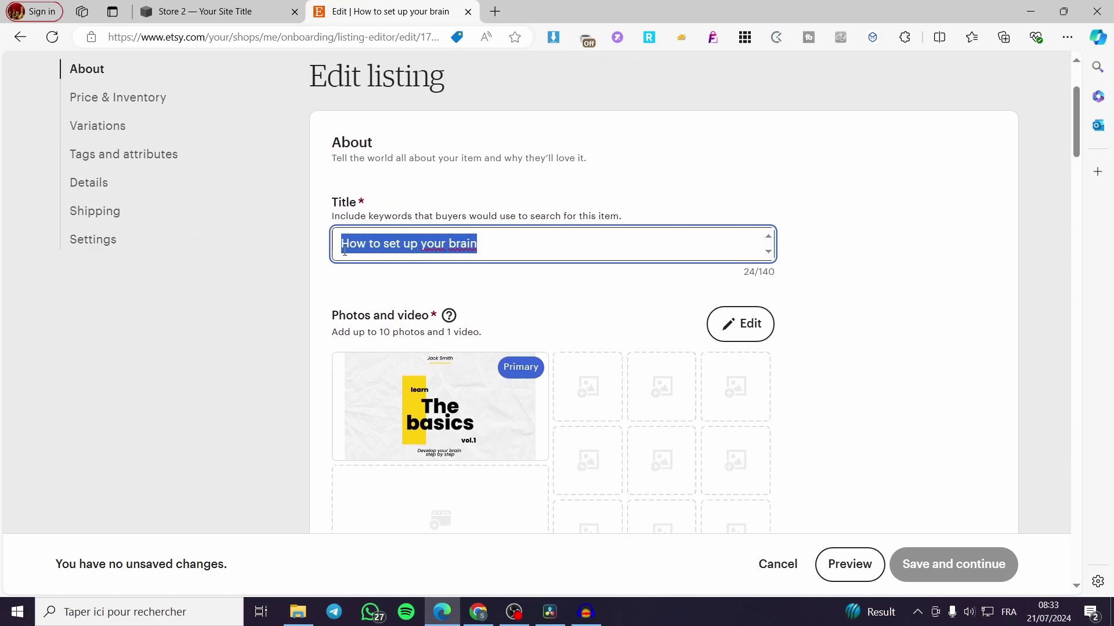
pyautogui.click(203, 12)
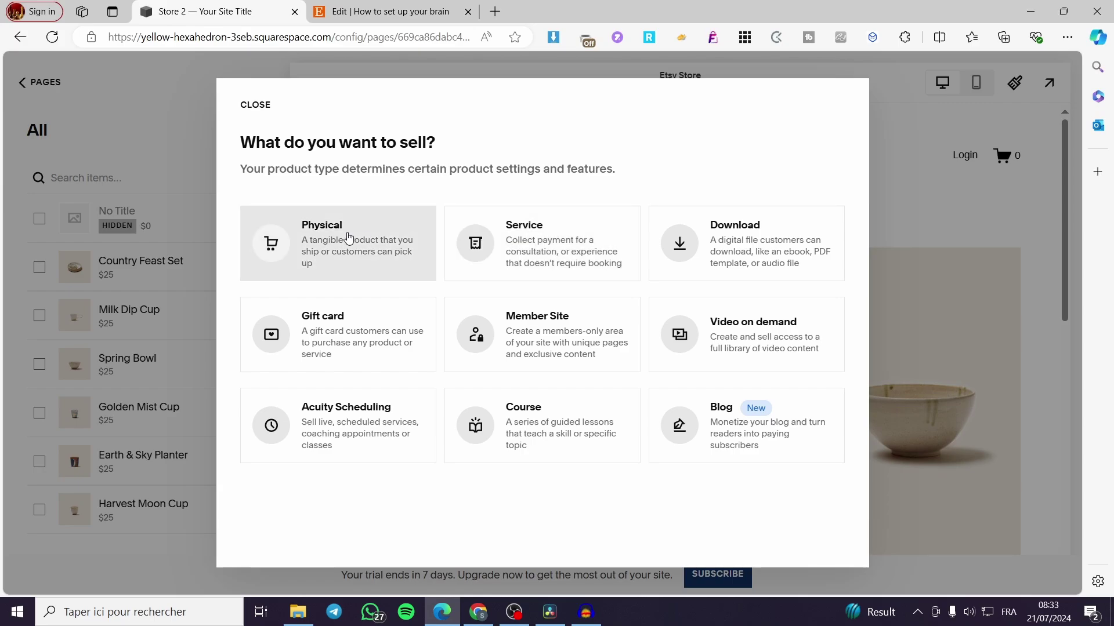
# - Create a Download product named 'How to set up your brain' from the pasted title
pyautogui.click(740, 241)
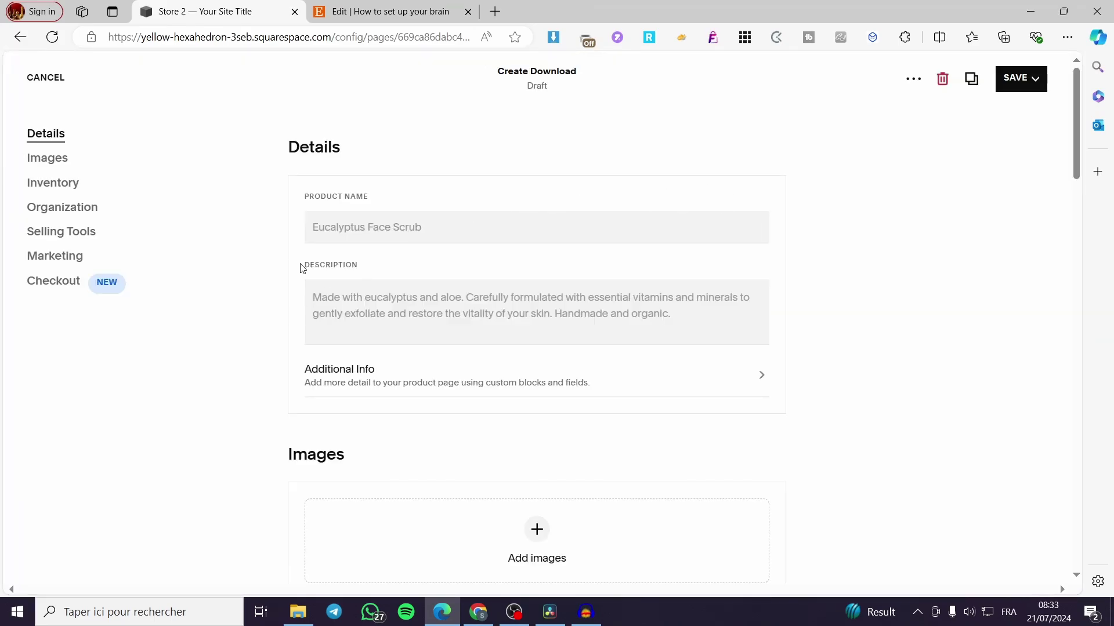
pyautogui.click(332, 227)
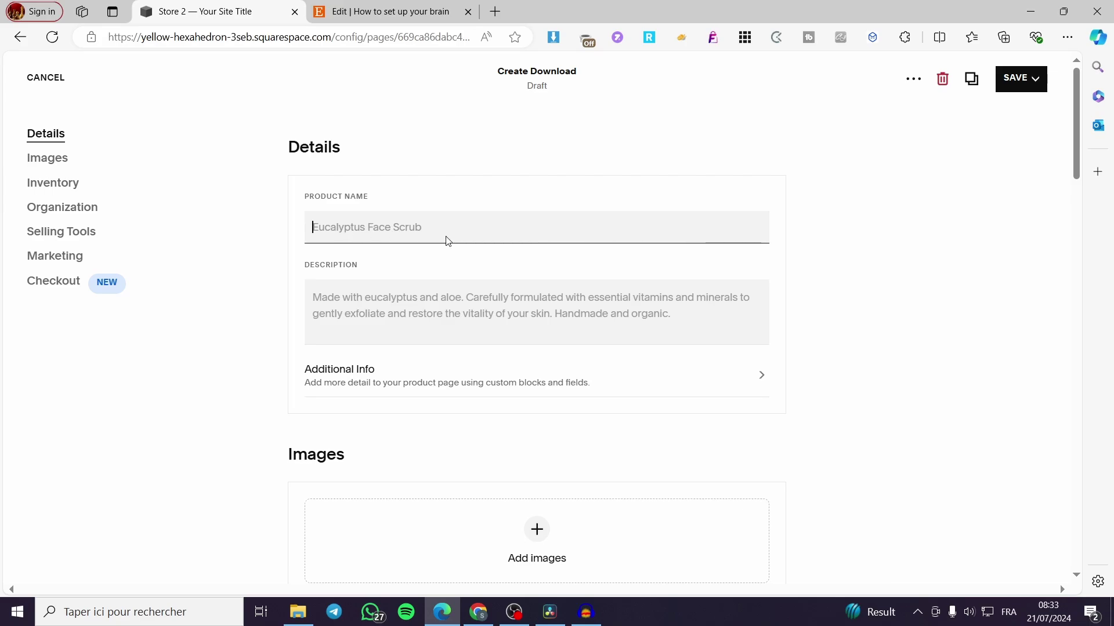
pyautogui.hotkey('ctrl', 'v')
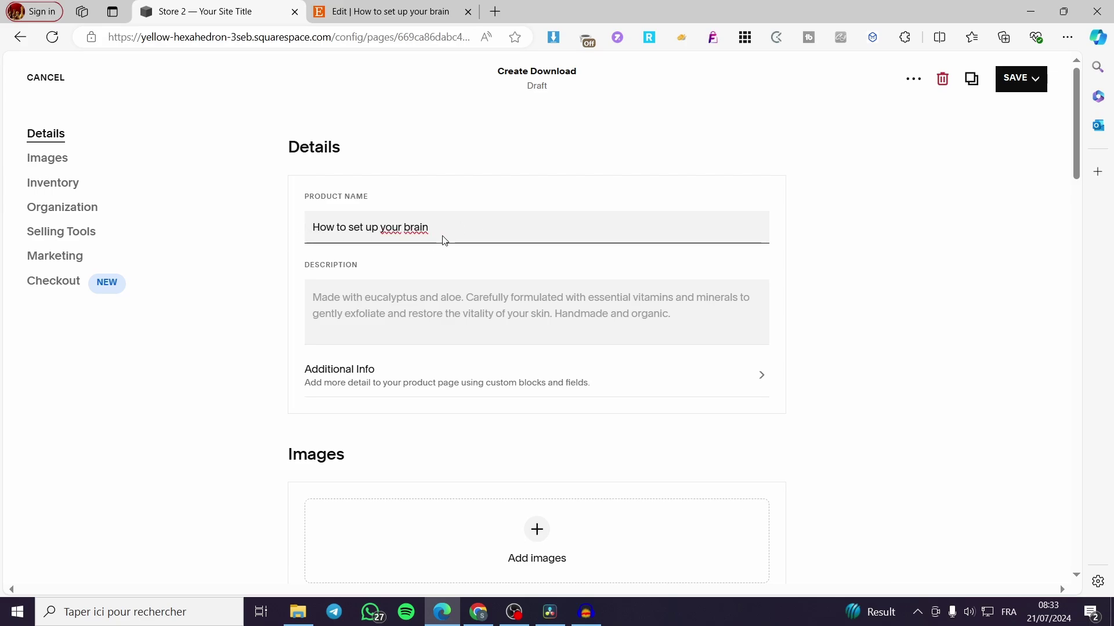
# - Save the Etsy listing's cover photo to the Downloads folder
pyautogui.click(372, 12)
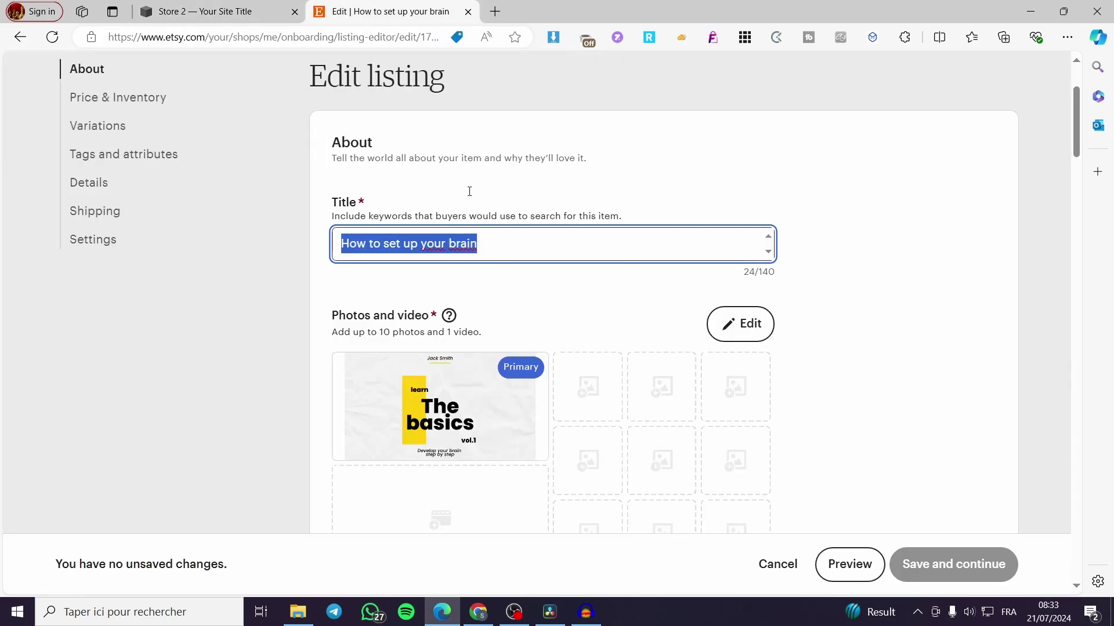
pyautogui.scroll(-3, 411, 275)
pyautogui.click(410, 275)
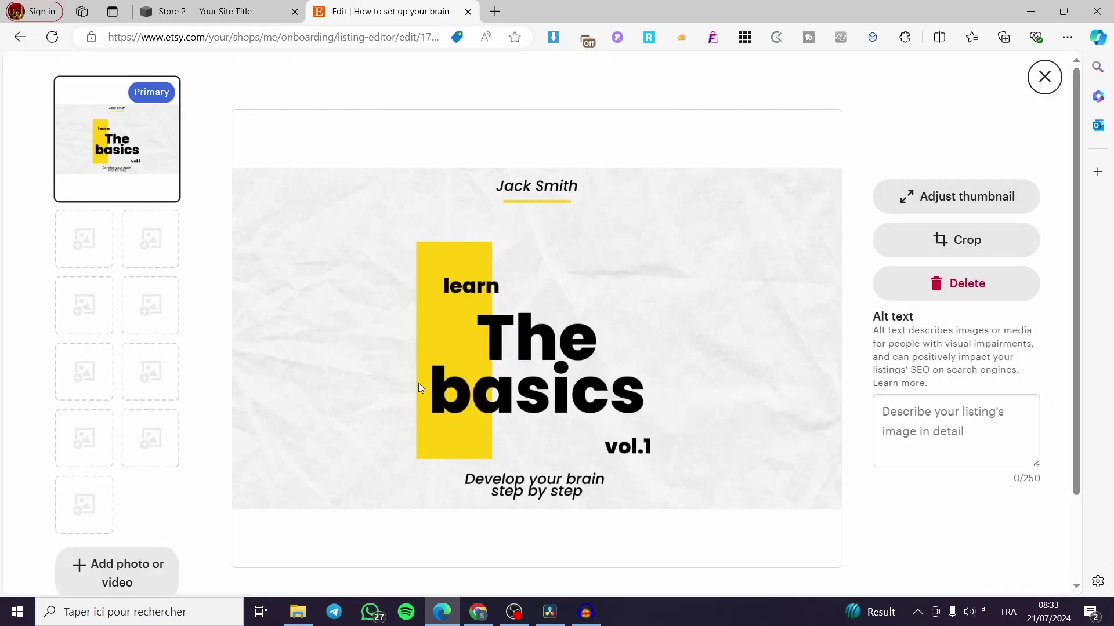
pyautogui.rightClick(459, 351)
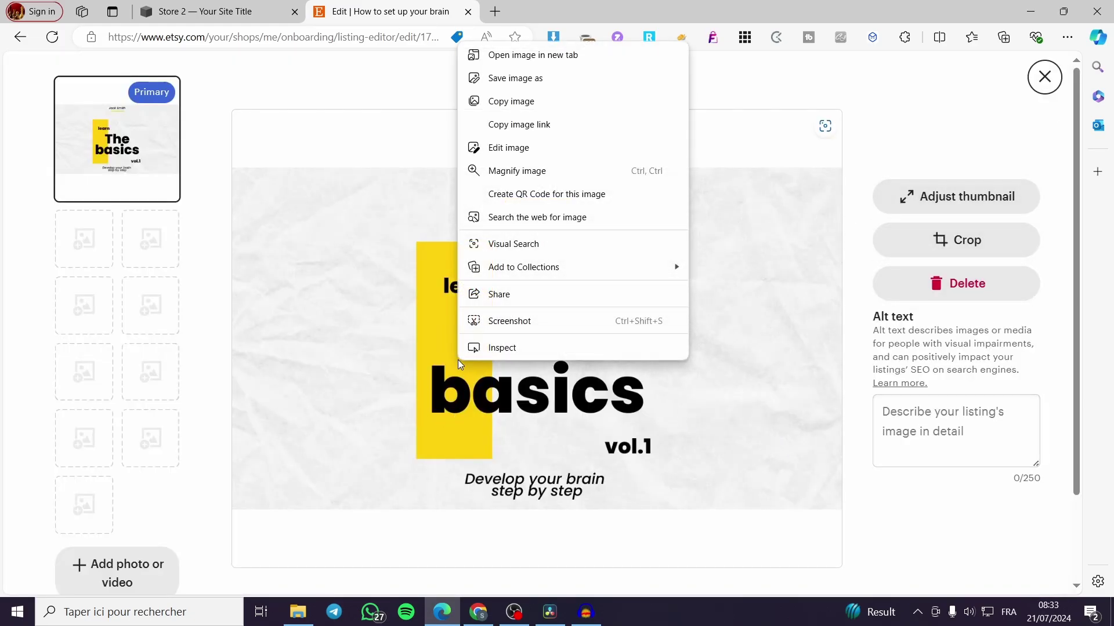
pyautogui.click(580, 84)
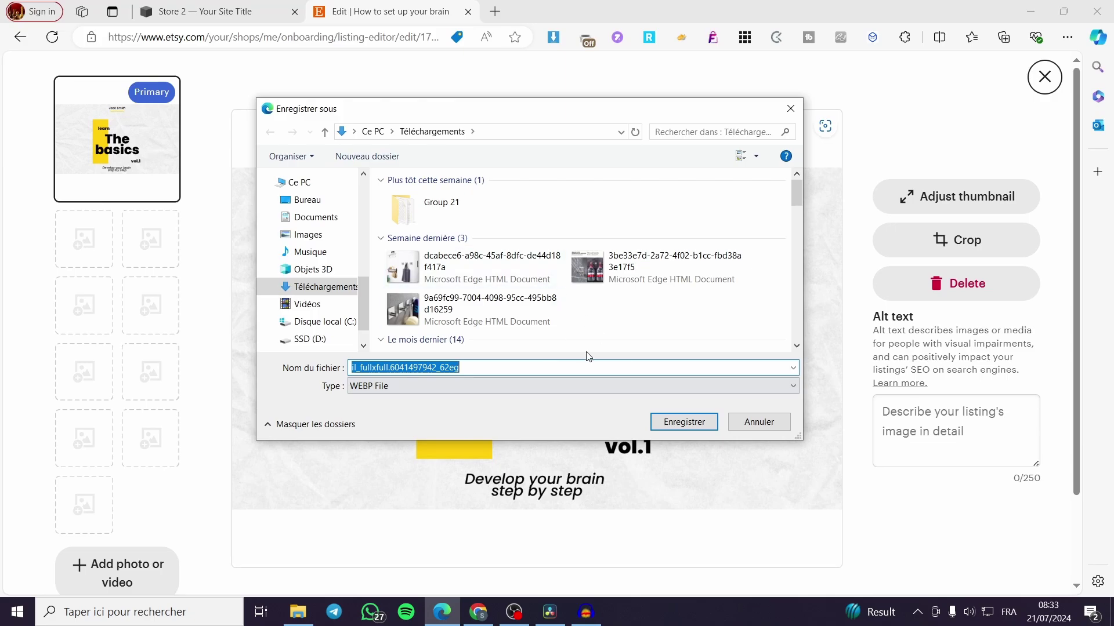
pyautogui.click(683, 422)
# - Try uploading the downloaded cover image to the product's Images; the upload fails with an error
pyautogui.click(260, 7)
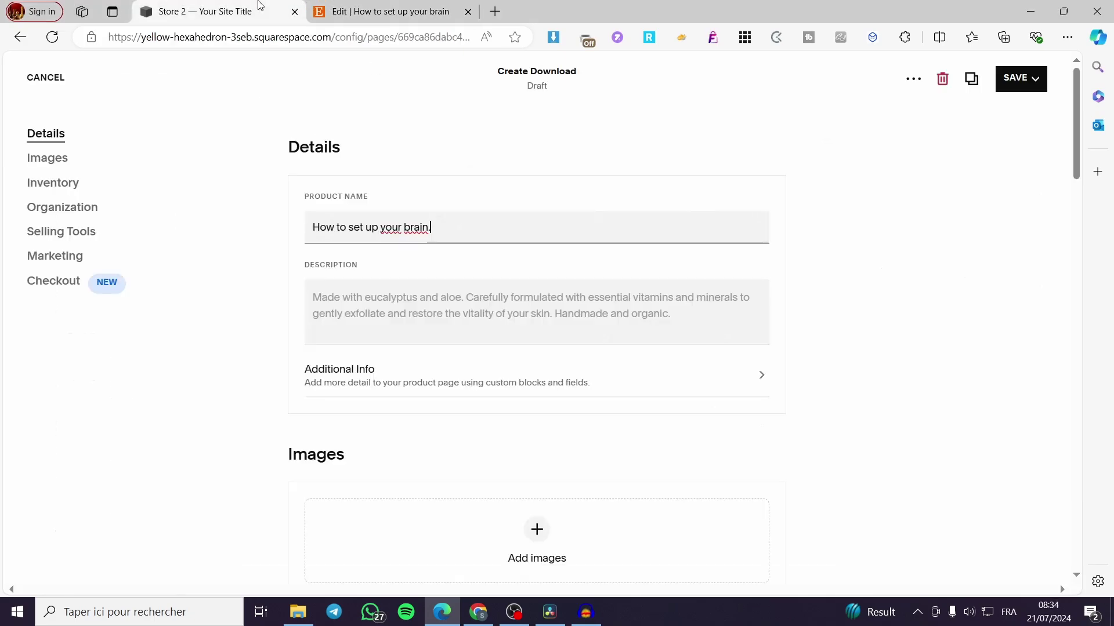
pyautogui.scroll(-2, 464, 394)
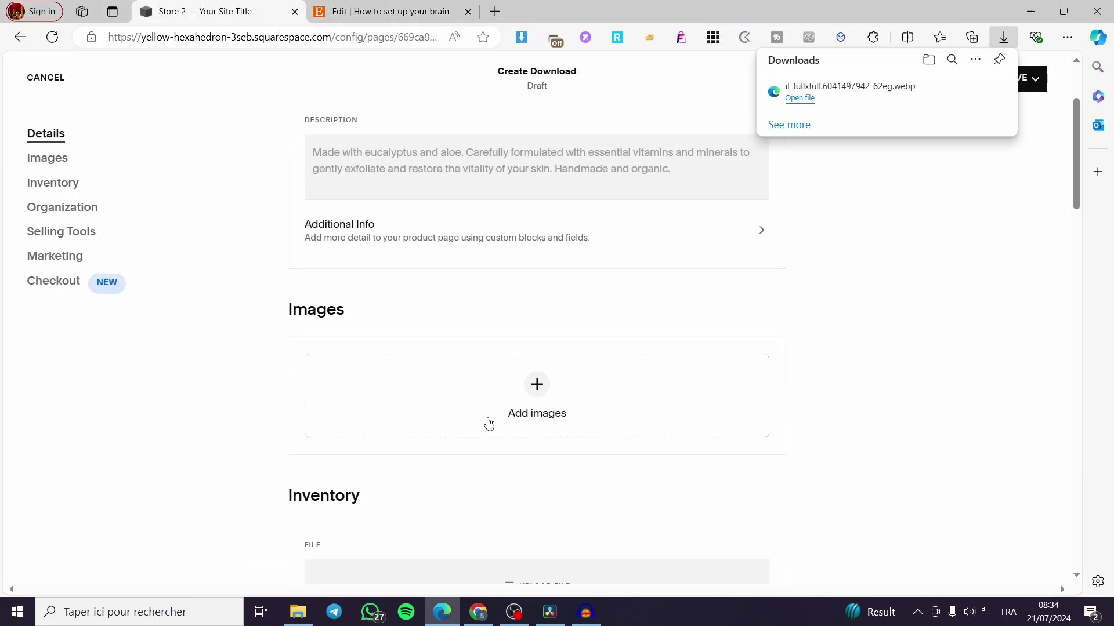
pyautogui.click(537, 385)
pyautogui.click(629, 390)
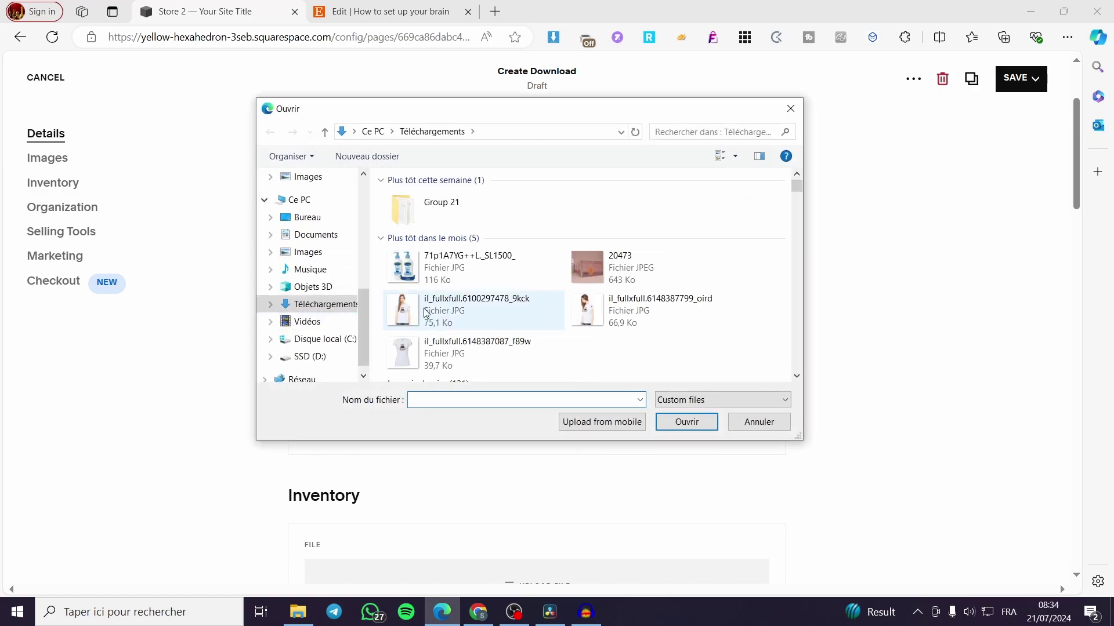
pyautogui.click(697, 402)
pyautogui.click(719, 425)
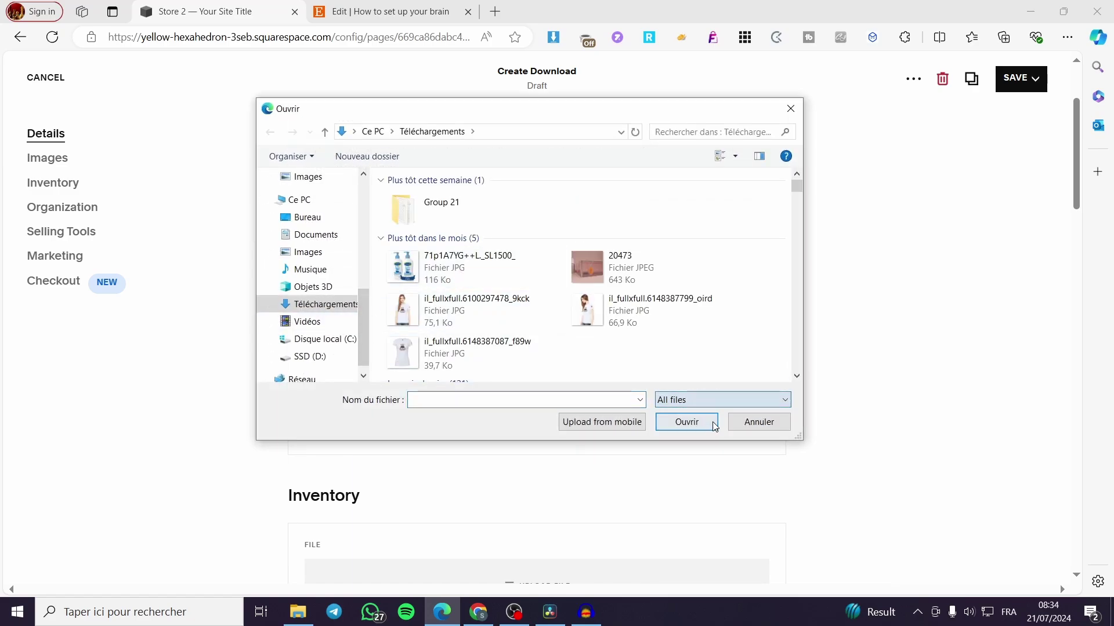
pyautogui.click(485, 211)
pyautogui.click(709, 422)
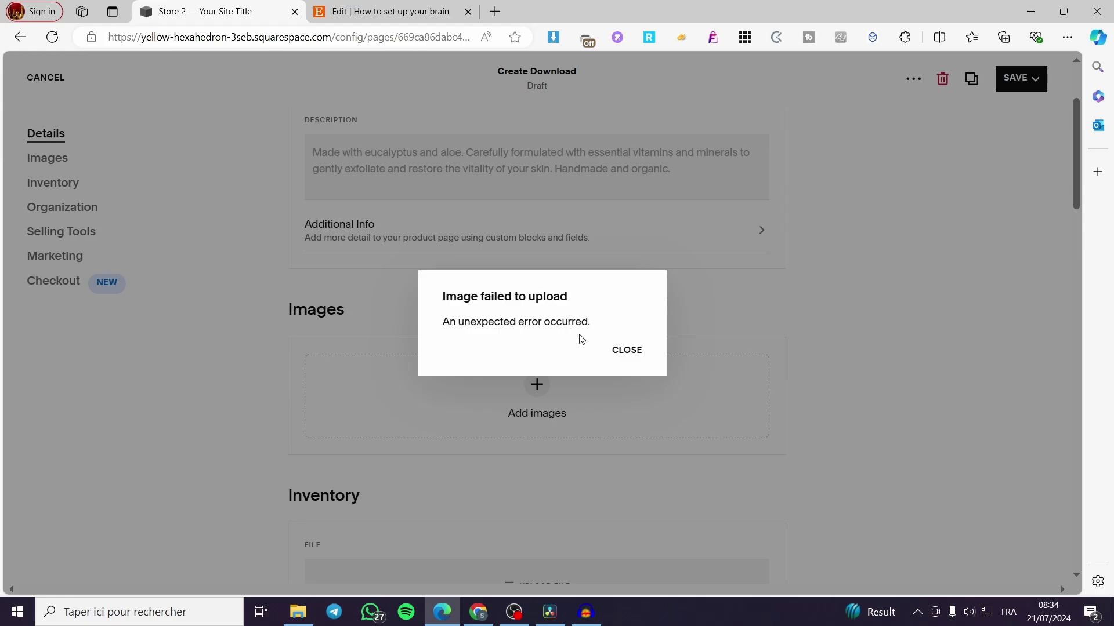
# - Dismiss the error and retry uploading the il_fullxfull.6041497942_62eg cover image
pyautogui.click(628, 352)
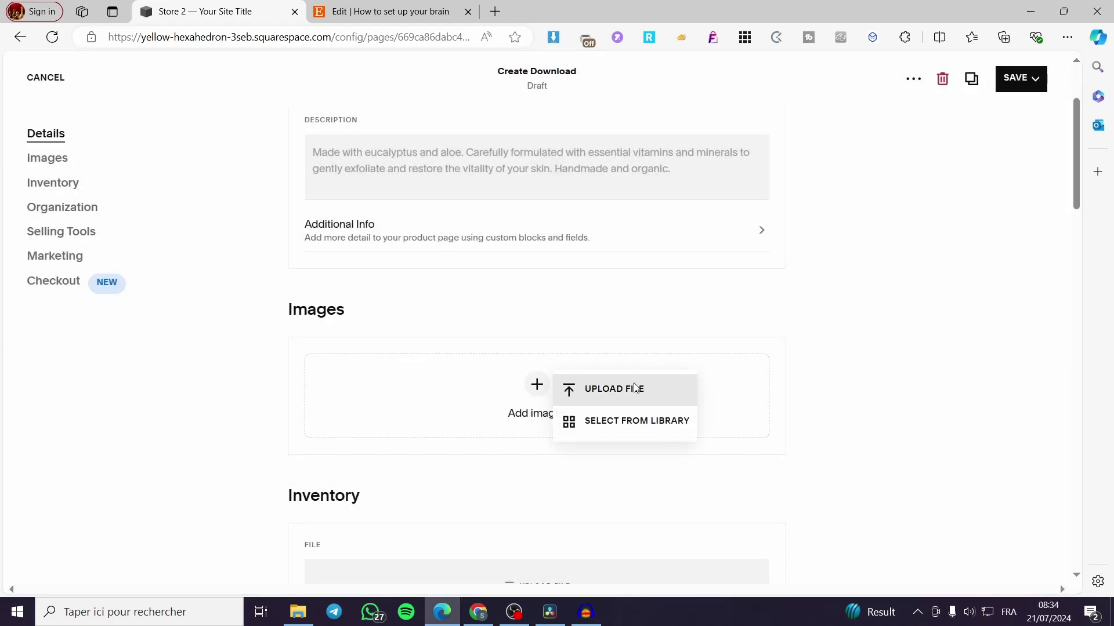
pyautogui.click(598, 388)
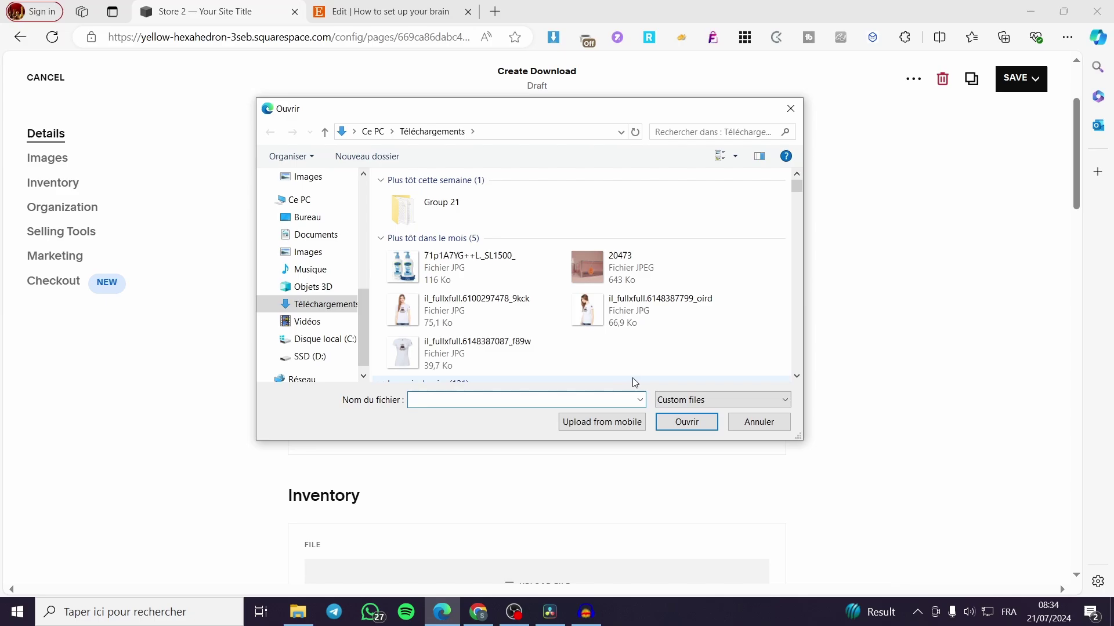
pyautogui.click(699, 399)
pyautogui.click(718, 427)
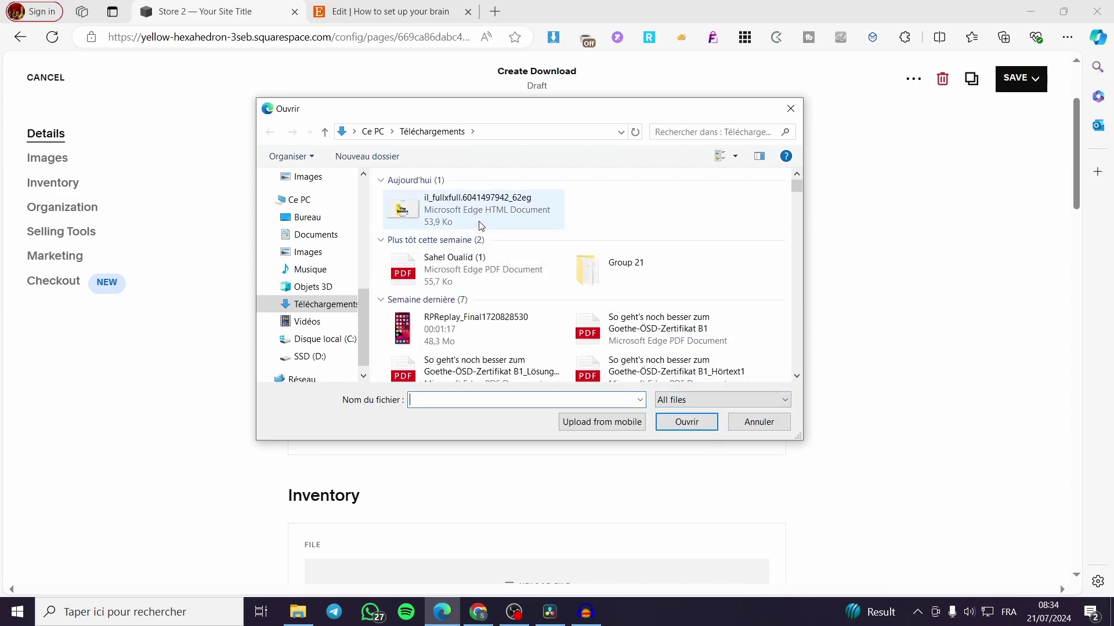
pyautogui.click(459, 209)
pyautogui.click(686, 422)
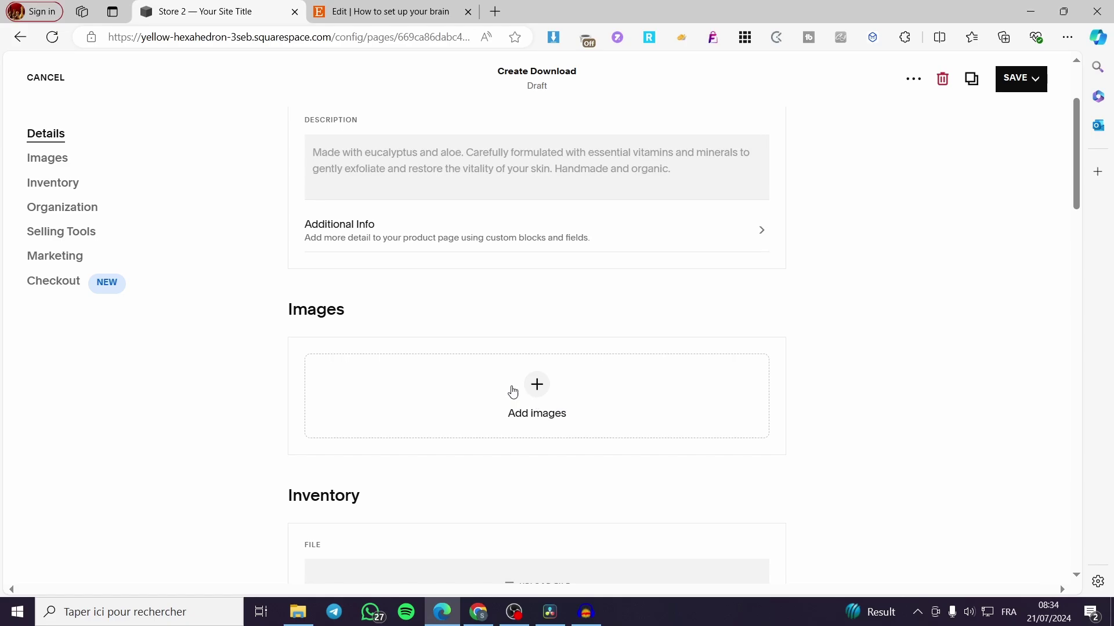
# - Close the Etsy full-size photo and select the description 'An ebook to set up your brain the right way.'
pyautogui.scroll(3, 634, 390)
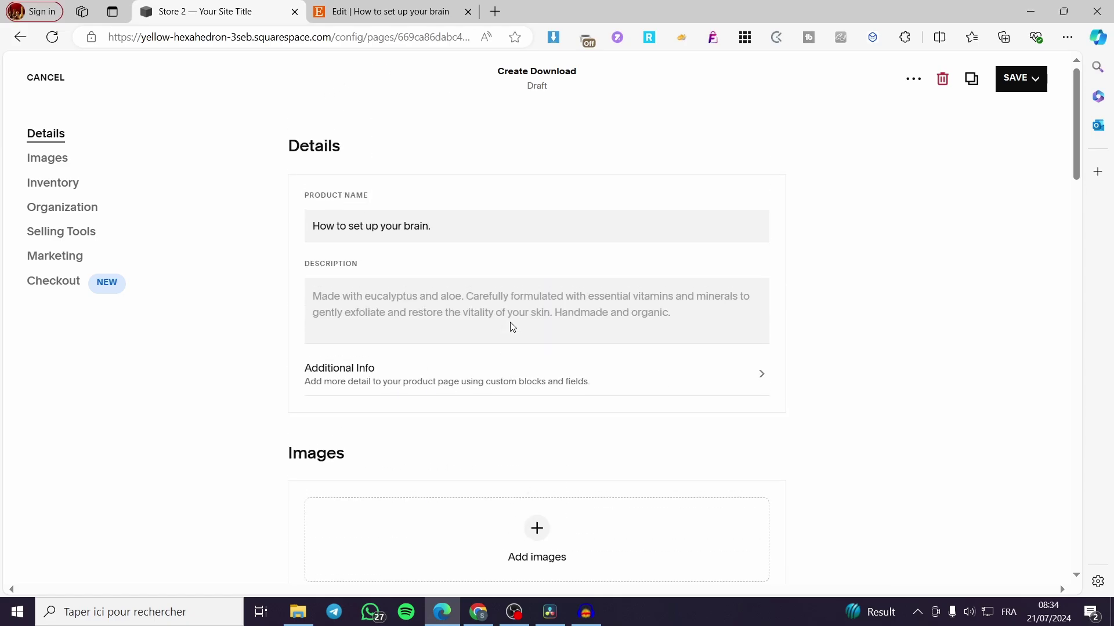
pyautogui.click(427, 303)
pyautogui.click(388, 12)
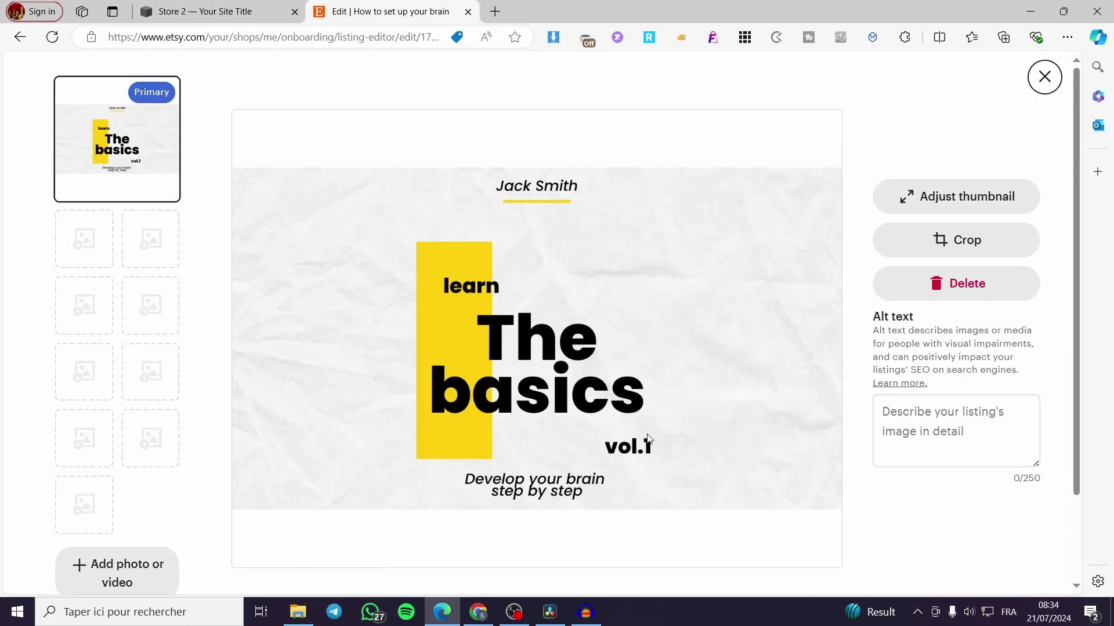
pyautogui.click(1044, 76)
pyautogui.scroll(-2, 499, 238)
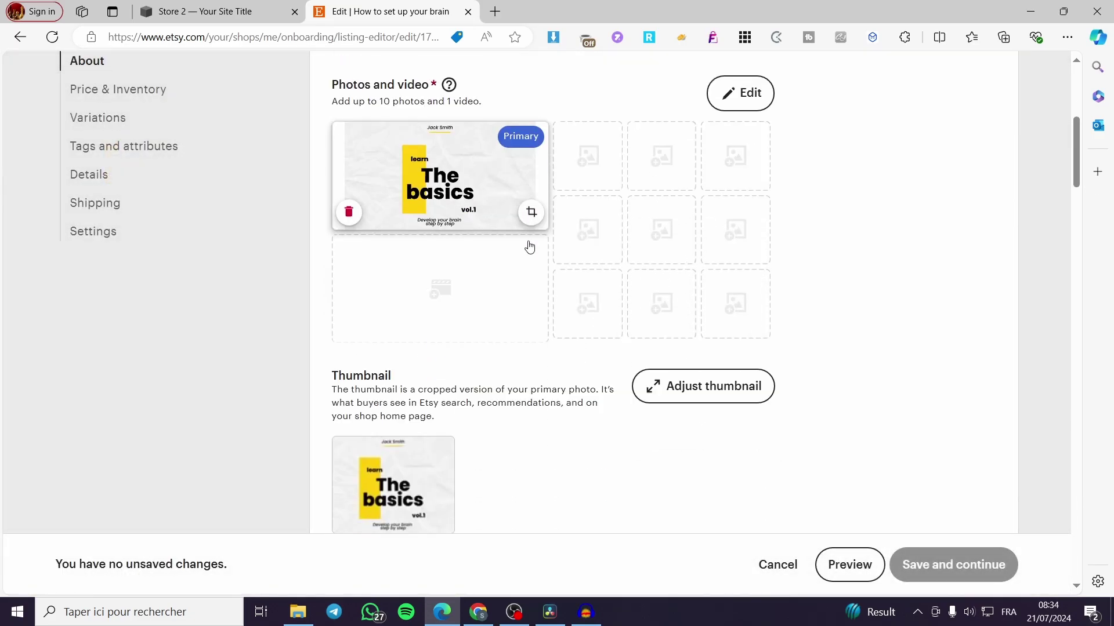
pyautogui.scroll(-7, 530, 247)
pyautogui.moveTo(586, 306); pyautogui.dragTo(269, 307)
pyautogui.hotkey('ctrl', 'c')
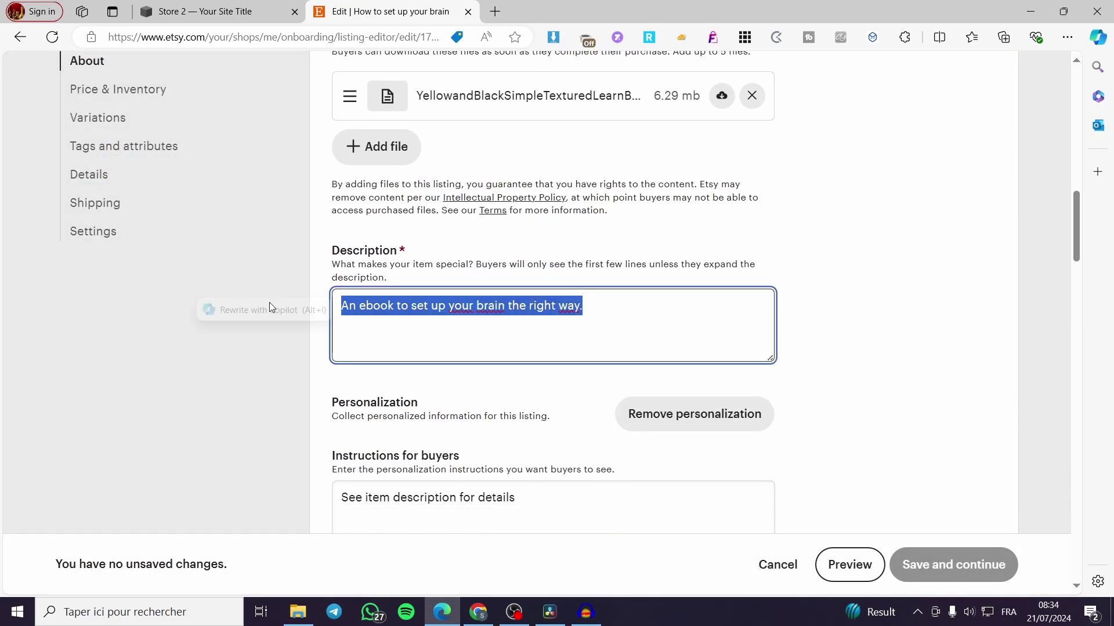
# - Paste 'An ebook to set up your brain the right way.' into the Description and make it bold
pyautogui.click(219, 6)
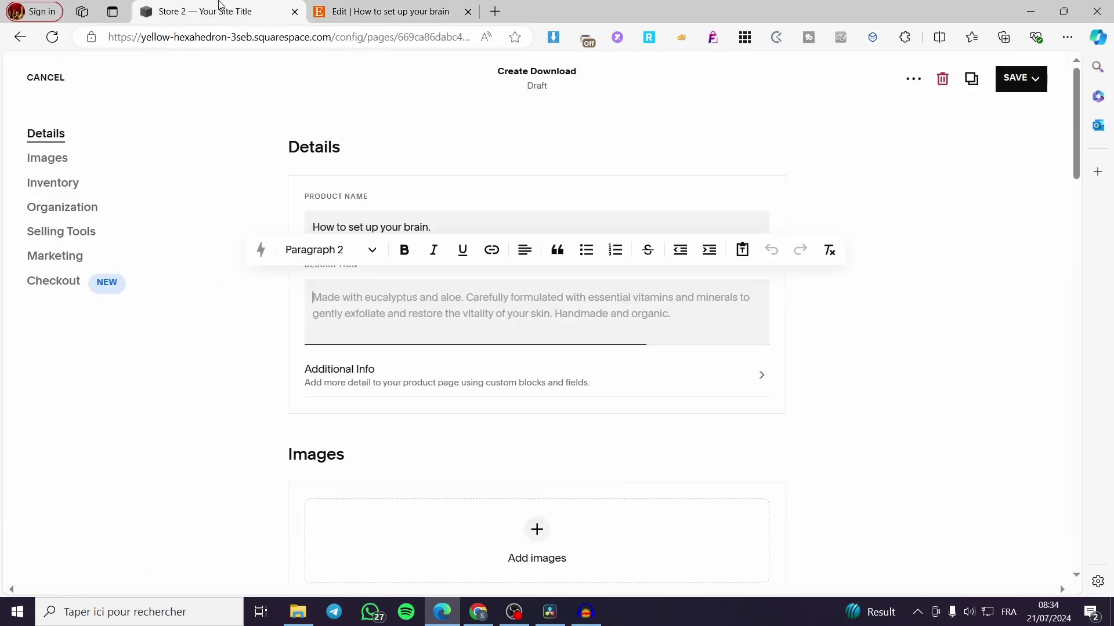
pyautogui.click(371, 409)
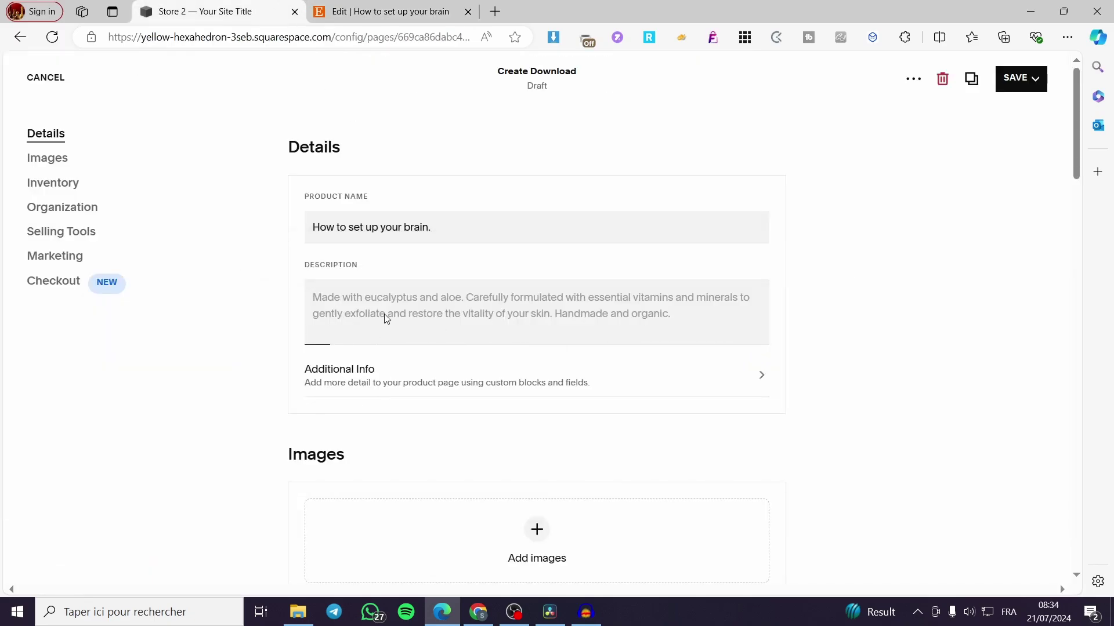
pyautogui.click(423, 308)
pyautogui.hotkey('ctrl', 'v')
pyautogui.moveTo(581, 304); pyautogui.dragTo(297, 296)
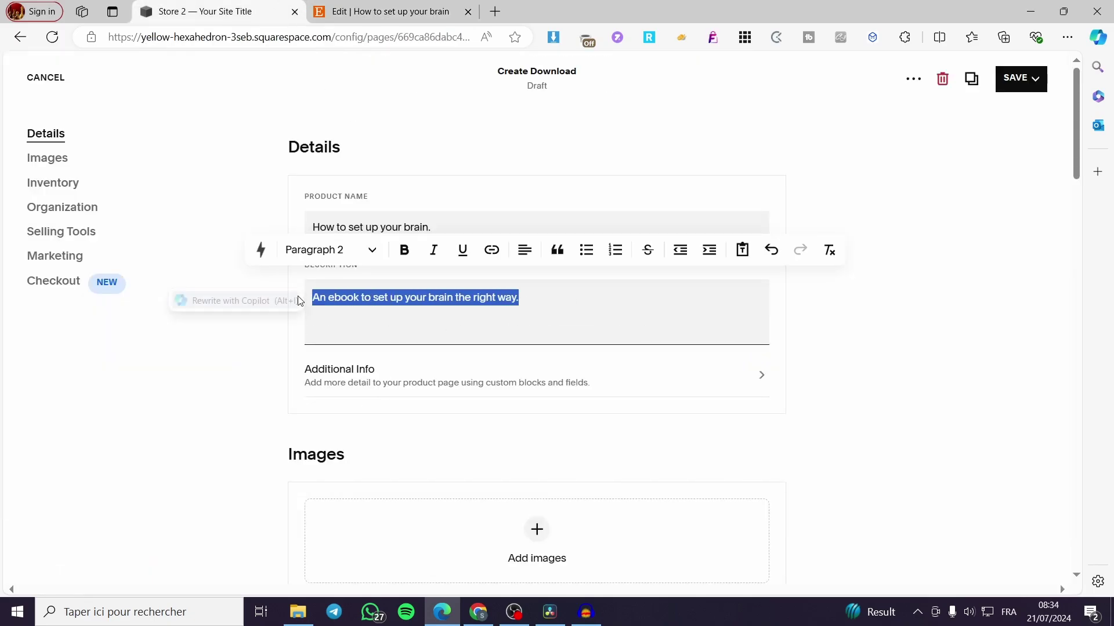
pyautogui.click(407, 253)
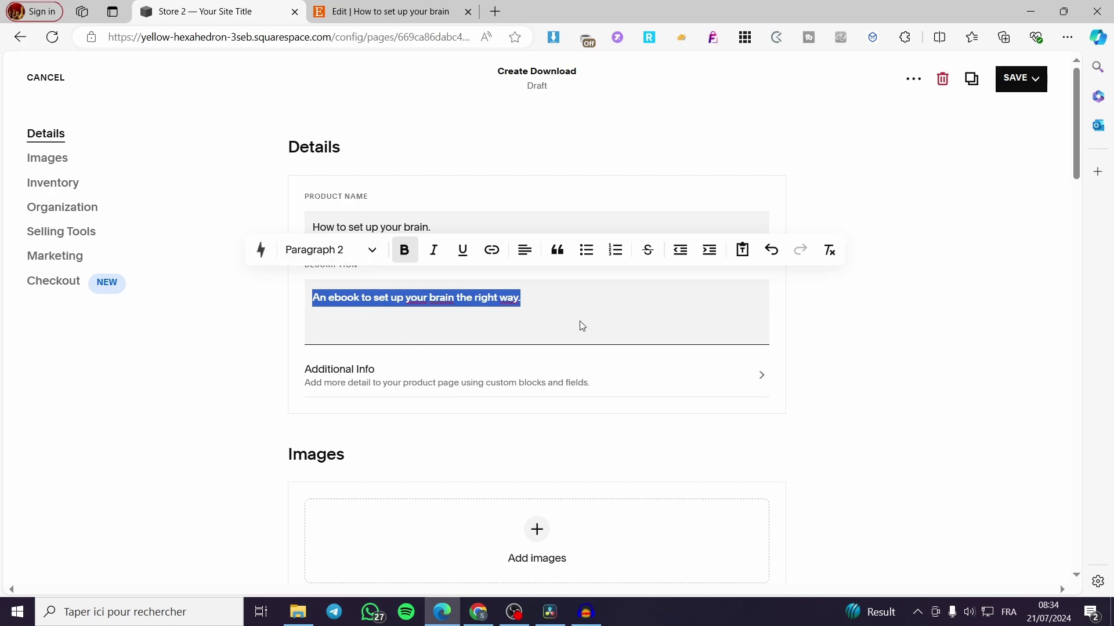
pyautogui.press('Escape')
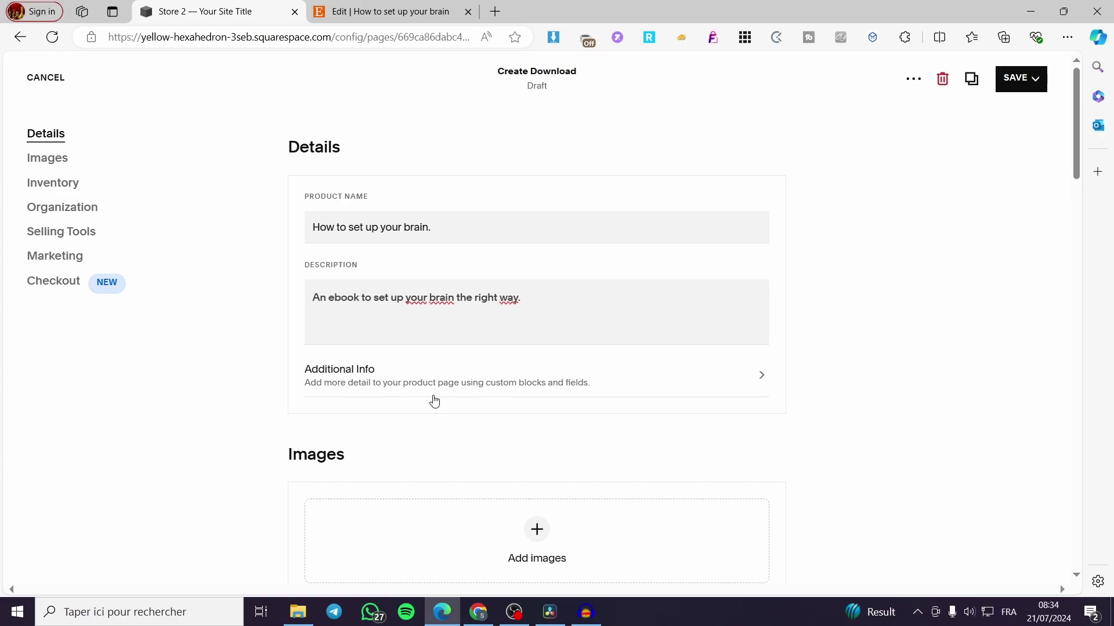
# - Open the Additional Info editor and close it without changes
pyautogui.scroll(-3, 835, 356)
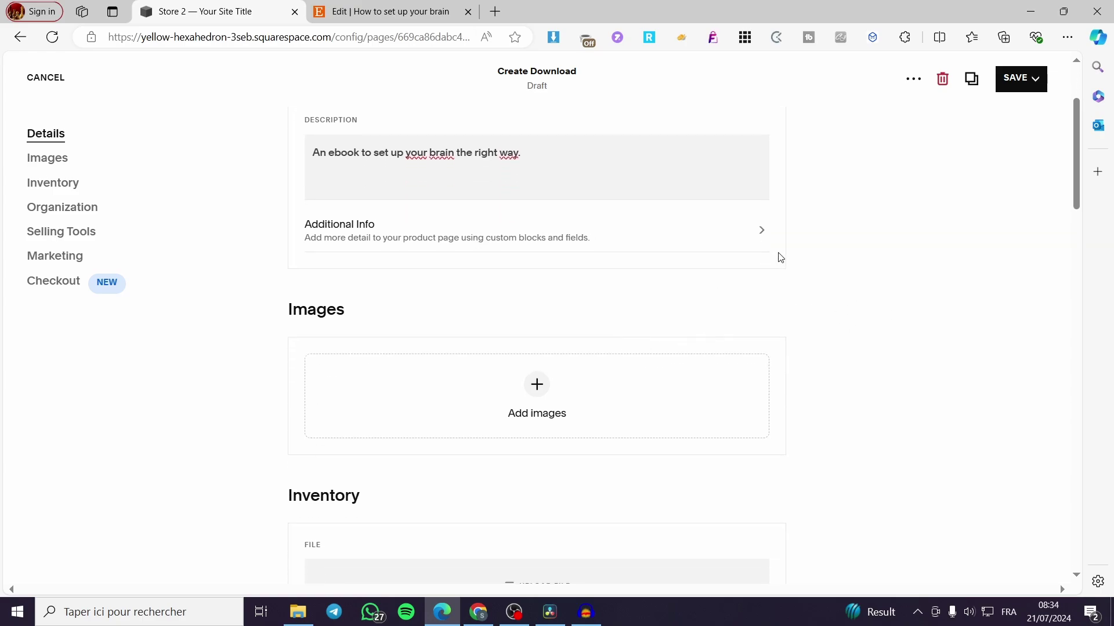
pyautogui.click(761, 230)
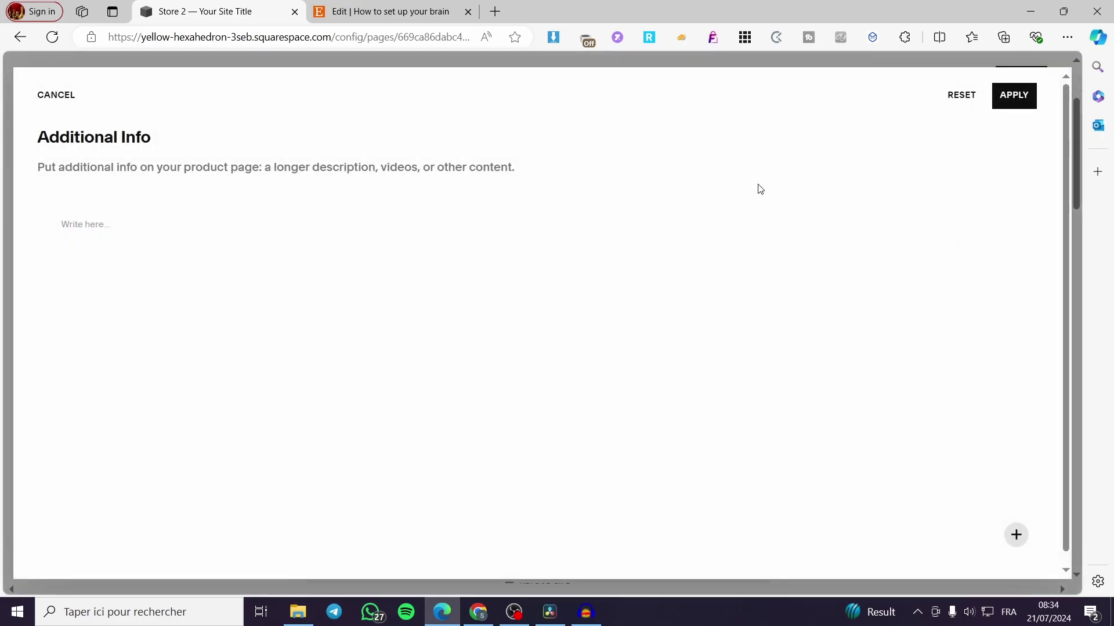
pyautogui.click(68, 101)
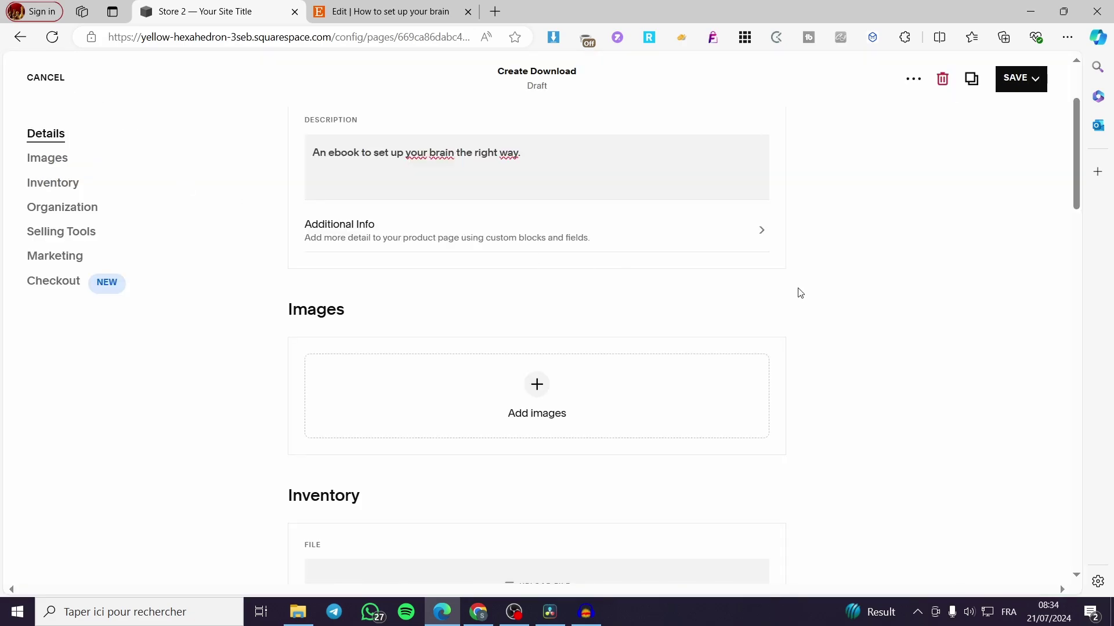
pyautogui.scroll(-5, 804, 289)
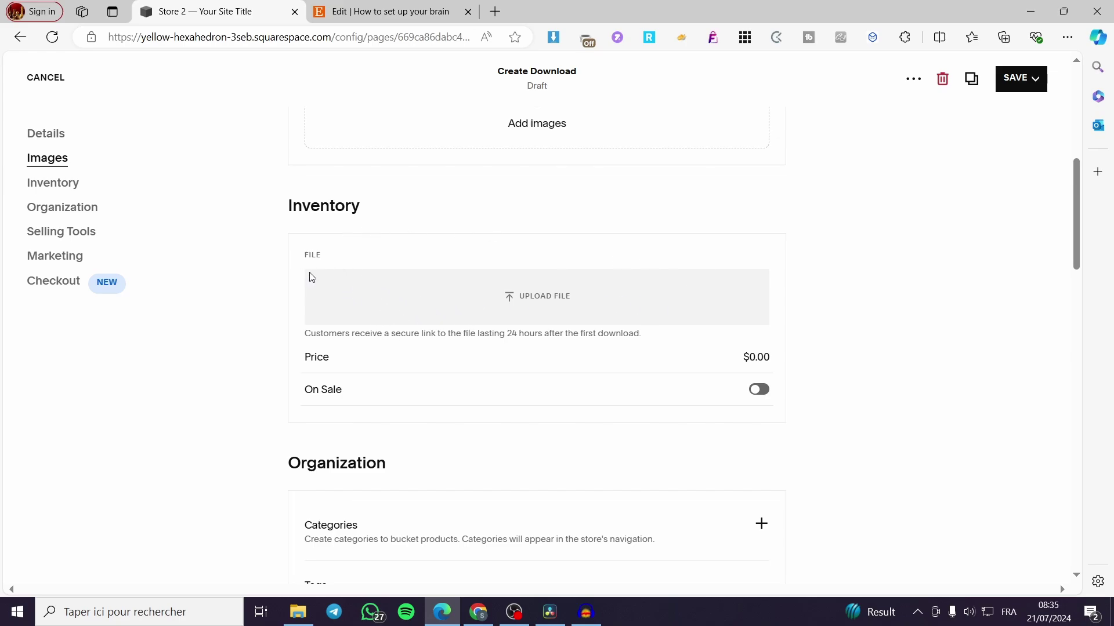
# - Attach 'So geht's noch besser zum Goethe-ÖSD-Zertifikat B1_Lösungen.pdf' from Téléchargements as the downloadable file
pyautogui.click(545, 299)
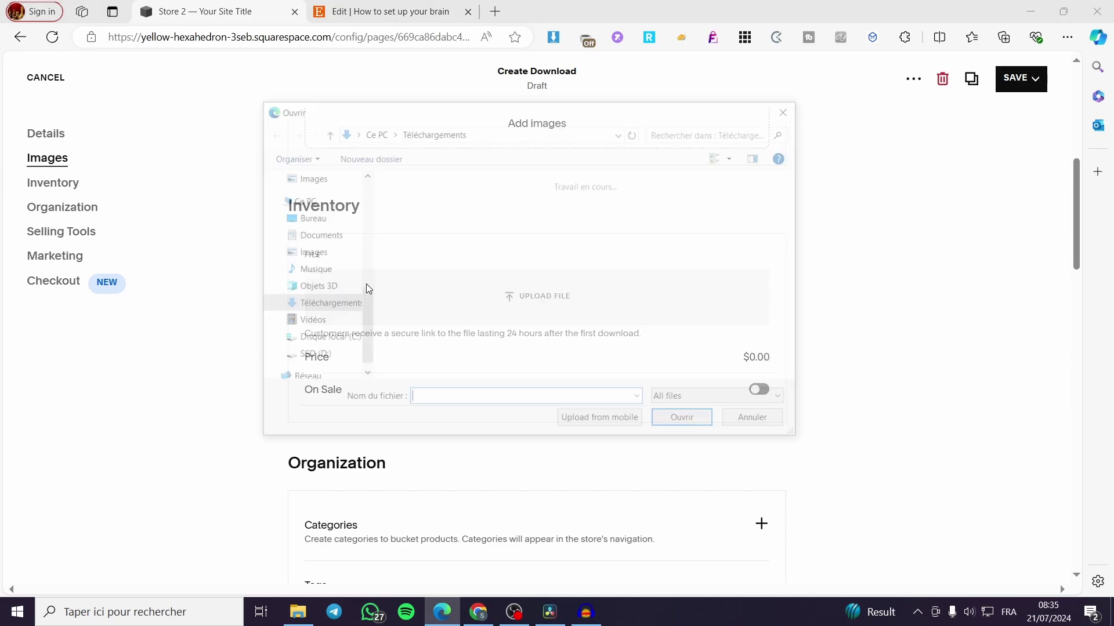
pyautogui.click(661, 337)
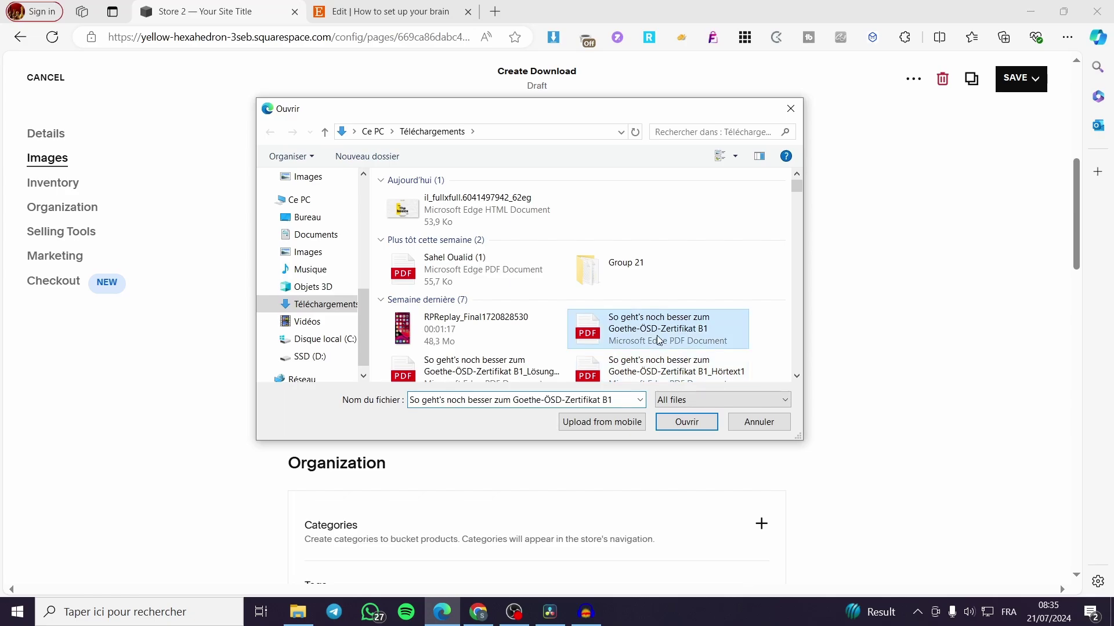
pyautogui.scroll(-4, 664, 342)
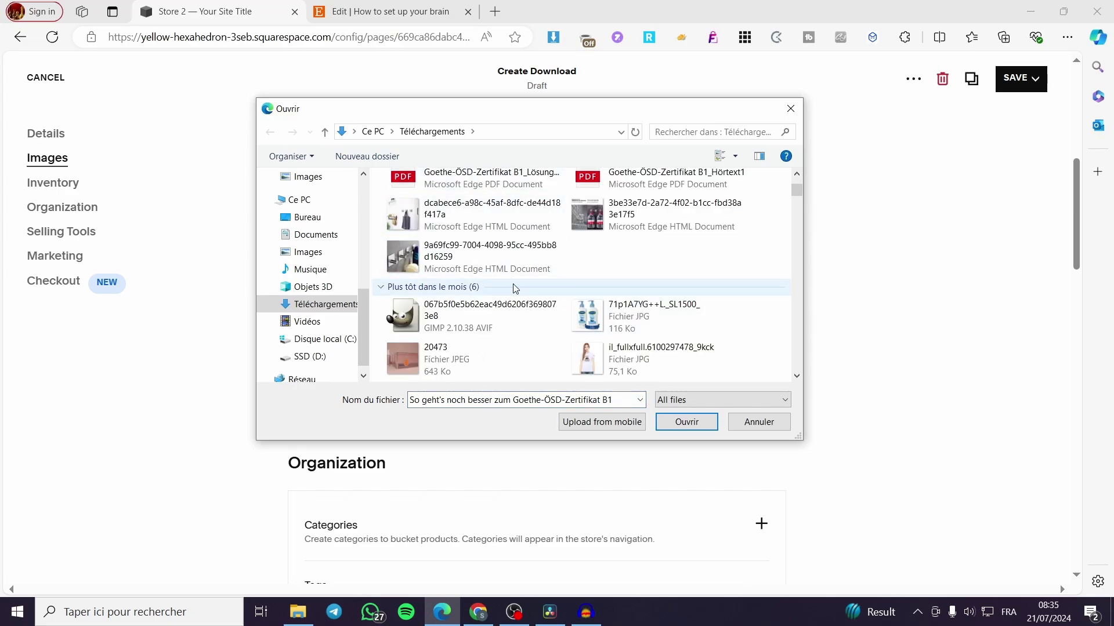
pyautogui.scroll(-10, 514, 283)
pyautogui.scroll(6, 527, 278)
pyautogui.scroll(5, 621, 304)
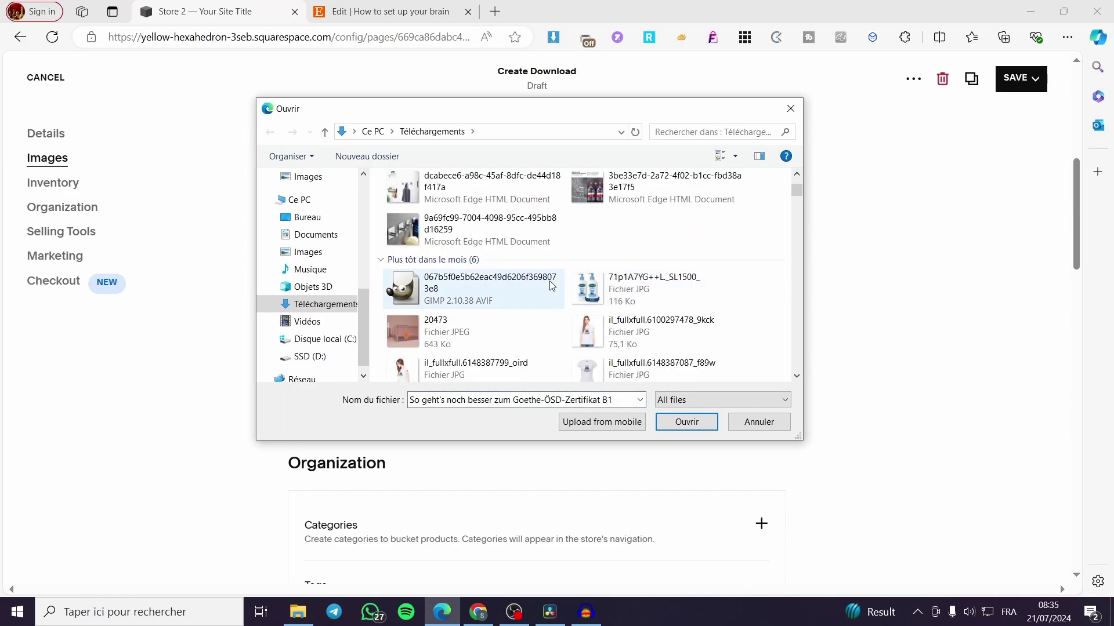
pyautogui.doubleClick(481, 350)
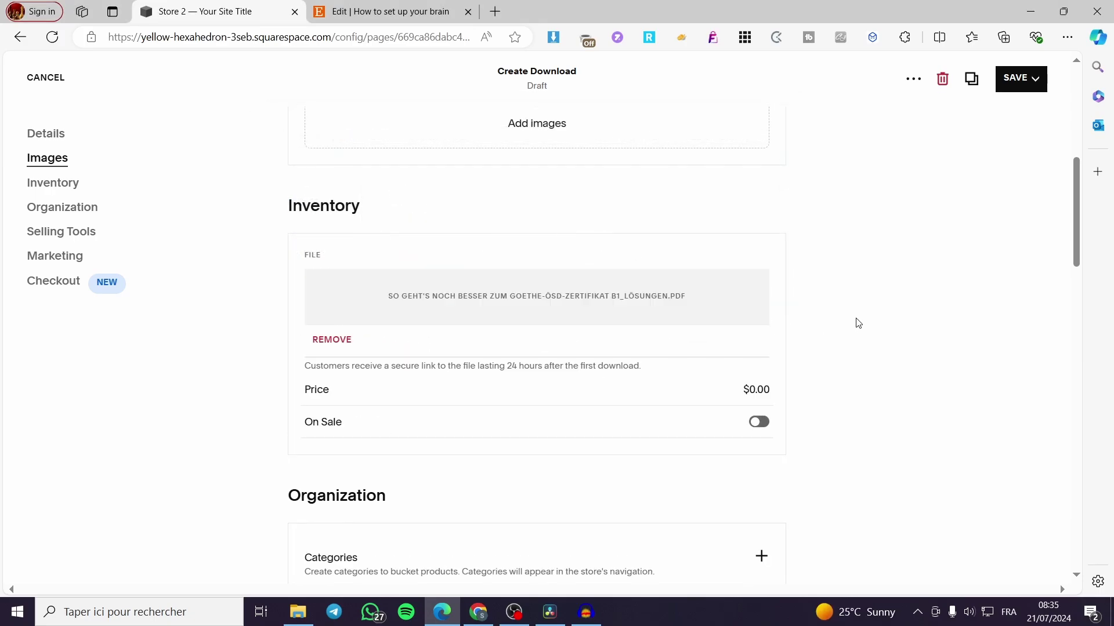
pyautogui.scroll(-3, 862, 312)
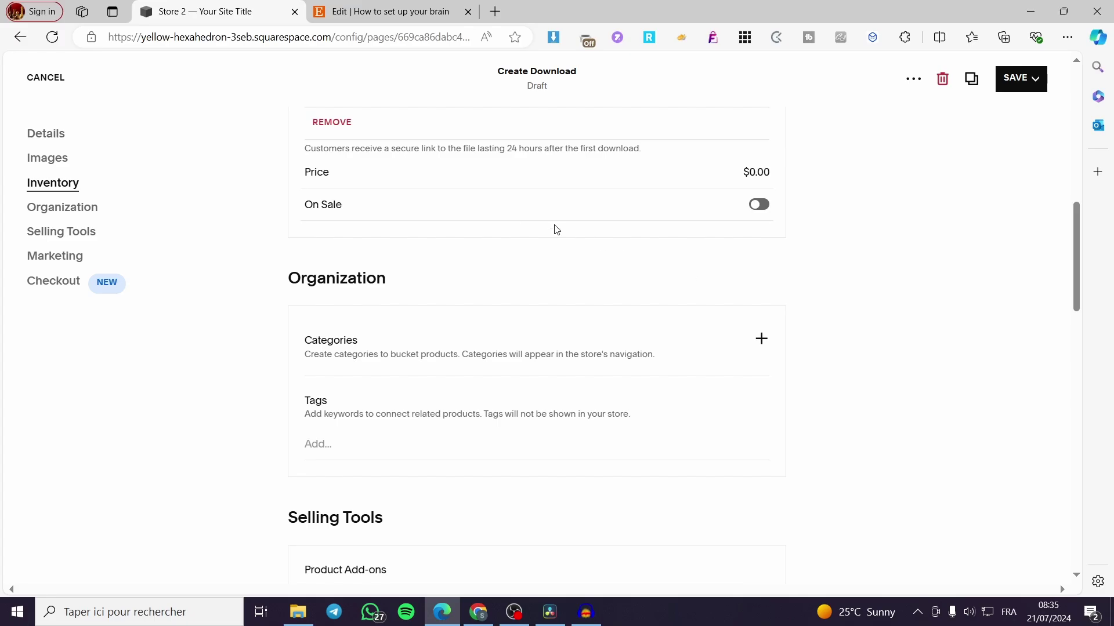
# - Set the product price to $59.99, matching the Etsy listing
pyautogui.click(766, 173)
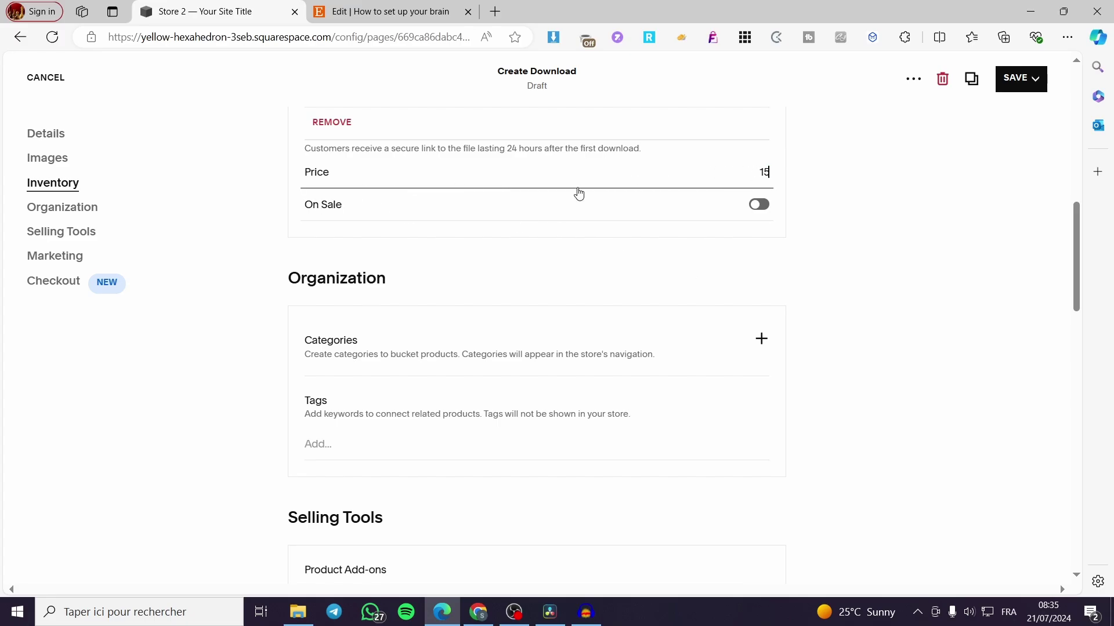
pyautogui.click(402, 7)
pyautogui.scroll(15, 785, 354)
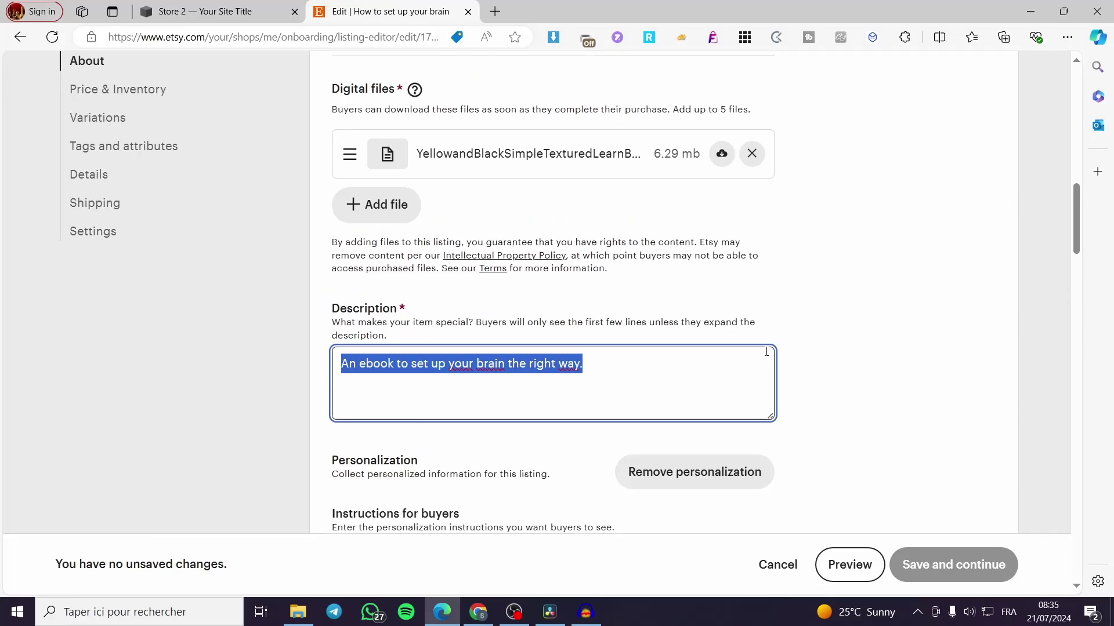
pyautogui.scroll(-15, 702, 316)
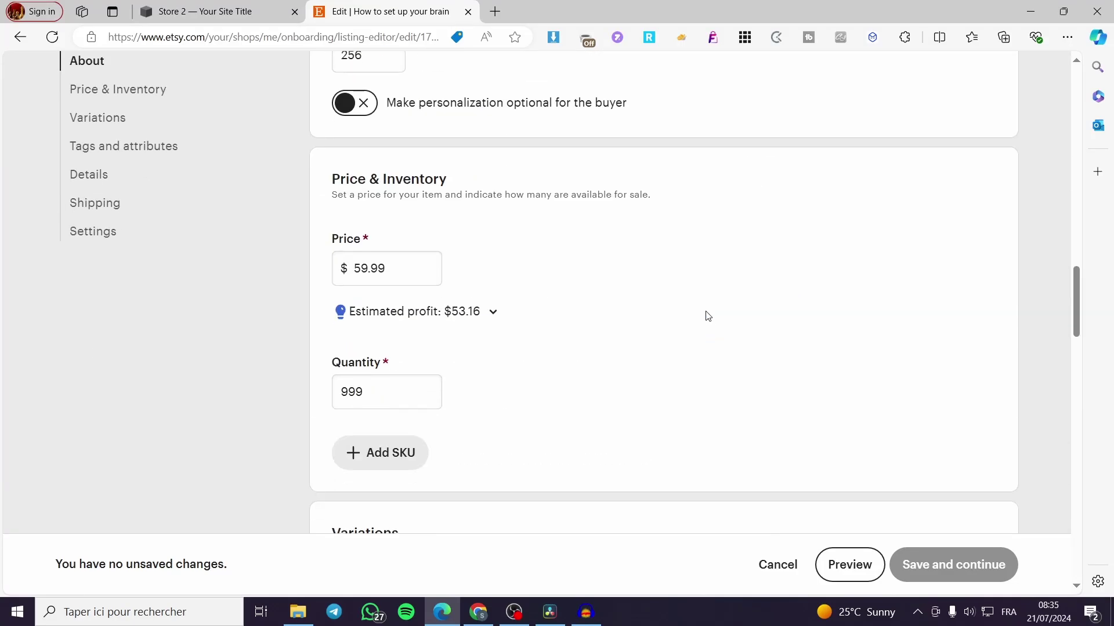
pyautogui.click(238, 4)
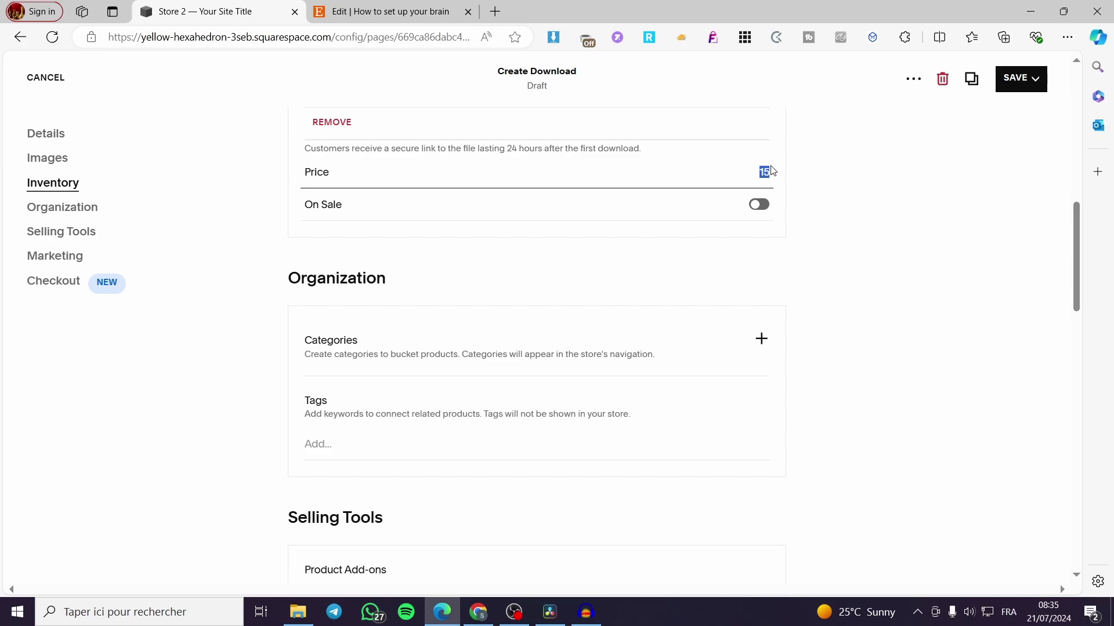
pyautogui.write('59.99')
# - Turn on On Sale with a sale price of $39.99
pyautogui.click(759, 205)
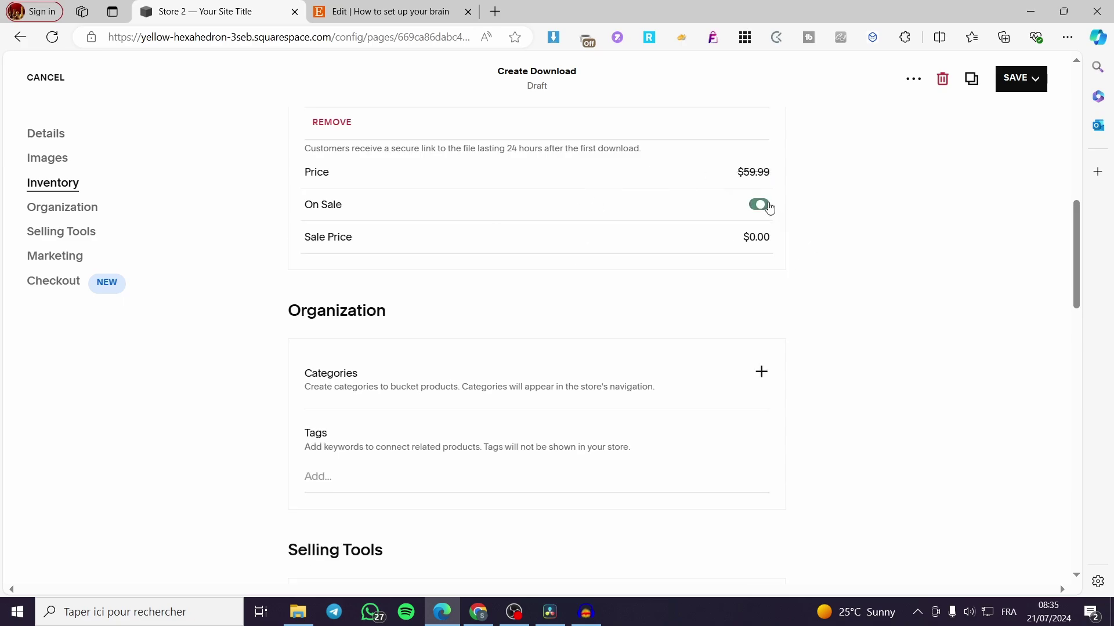
pyautogui.click(758, 242)
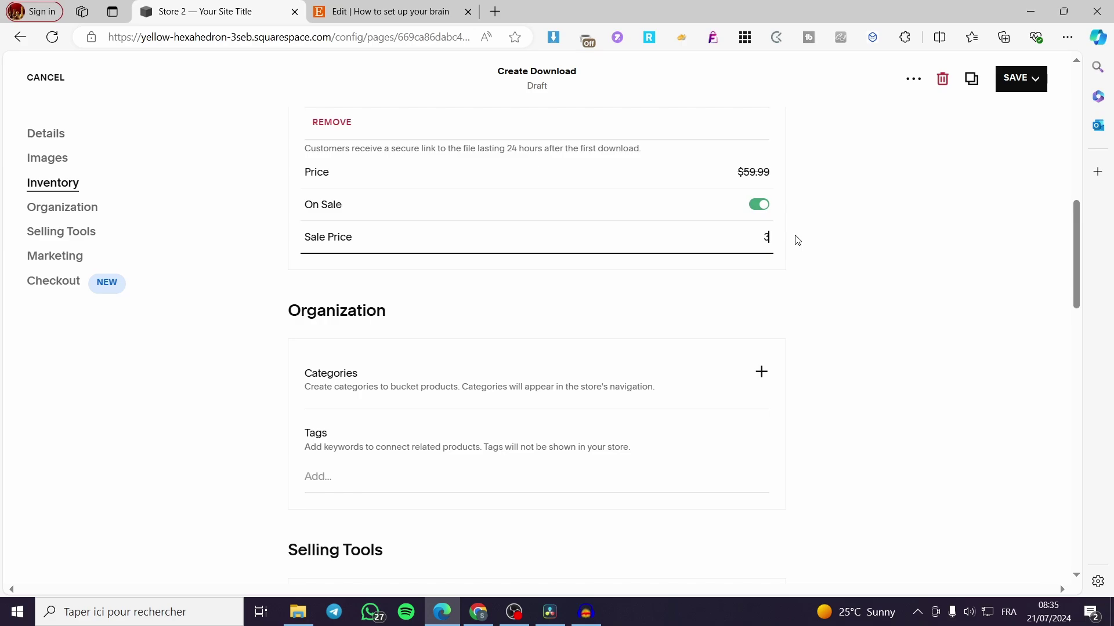
pyautogui.write('39.99')
pyautogui.click(797, 240)
pyautogui.scroll(-2, 527, 336)
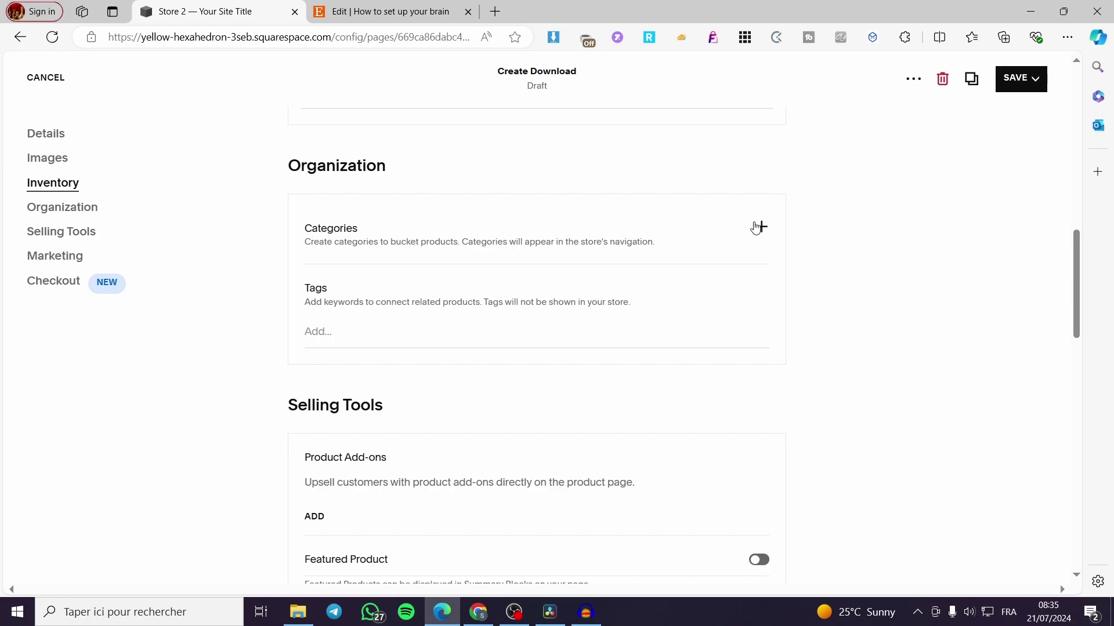
# - Create an Ebook category and assign it to the product
pyautogui.click(760, 227)
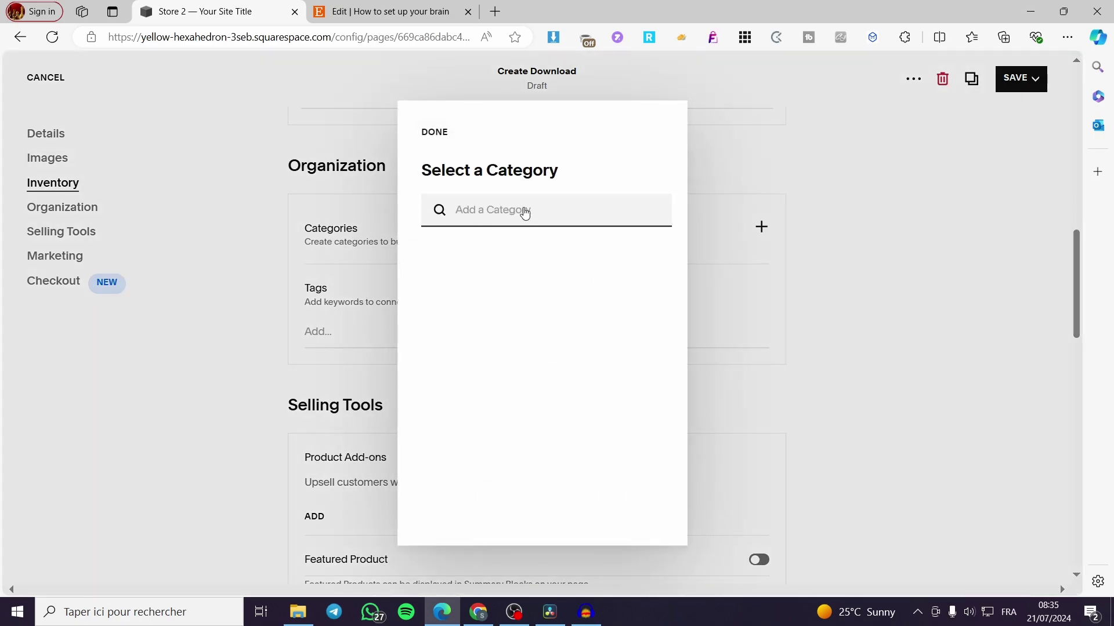
pyautogui.write('Ebook')
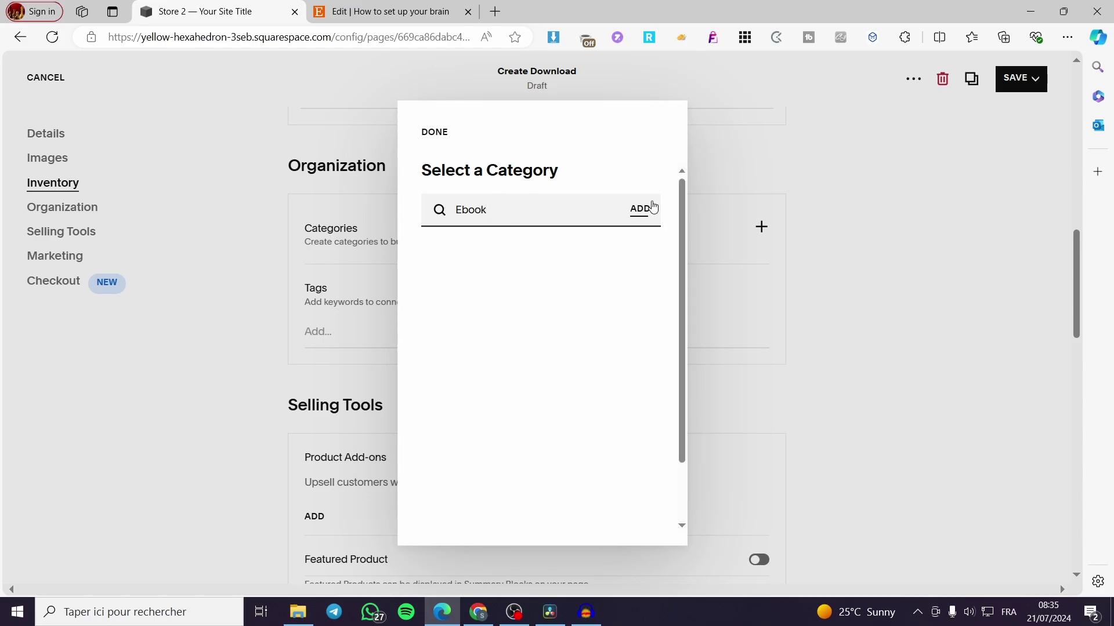
pyautogui.click(650, 209)
pyautogui.click(666, 251)
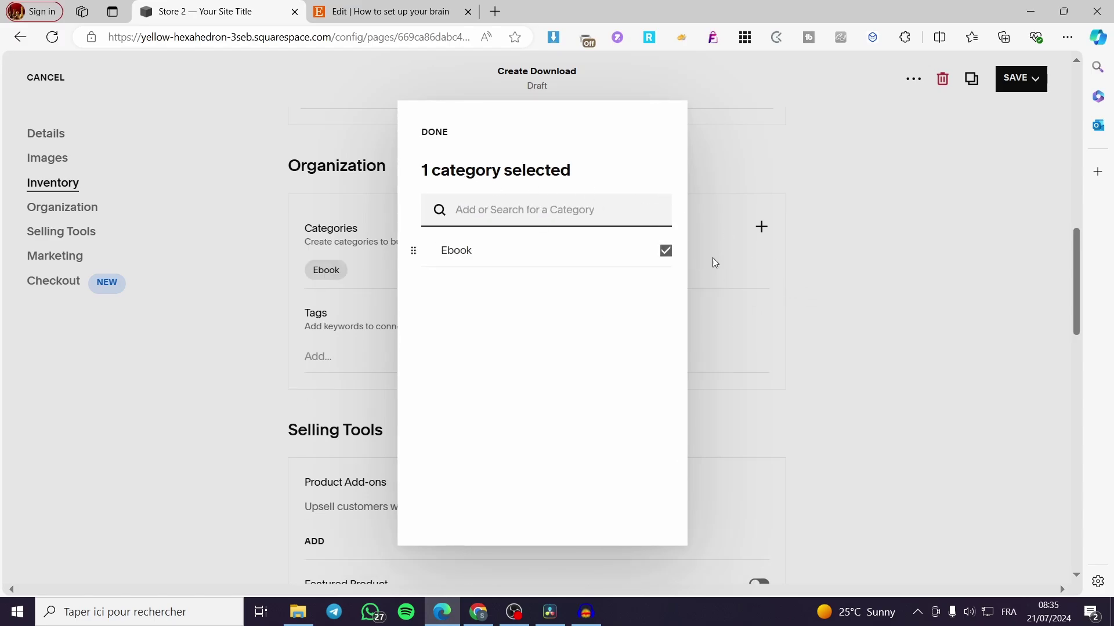
pyautogui.click(863, 261)
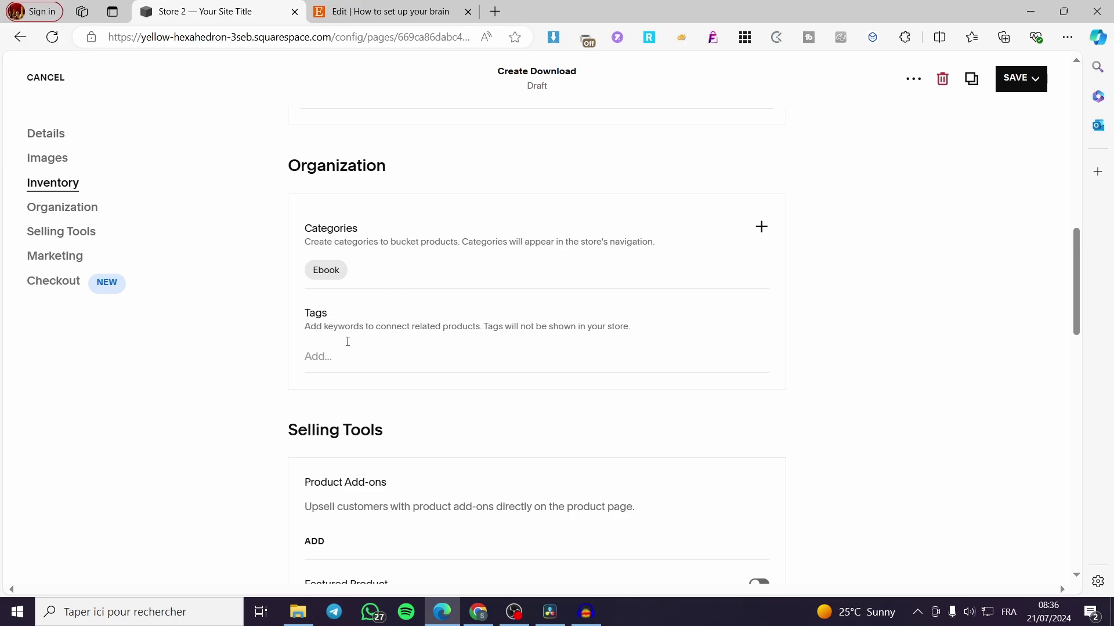
# - Look up the Etsy listing's tags, then put the cursor in the Squarespace Tags field
pyautogui.click(383, 11)
pyautogui.scroll(-1, 316, 348)
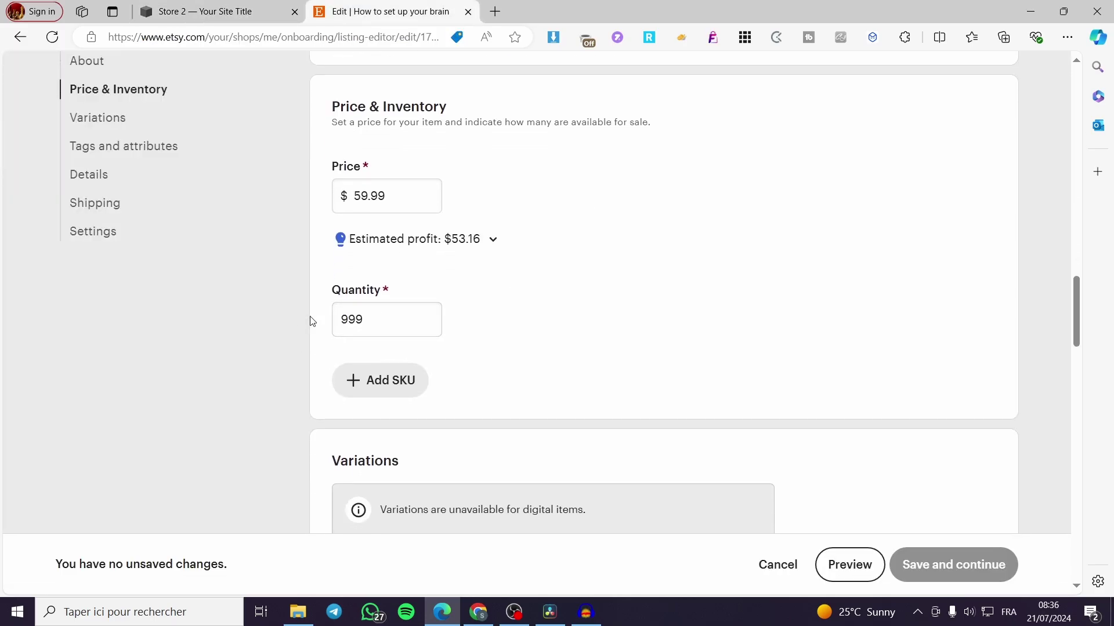
pyautogui.scroll(-10, 475, 333)
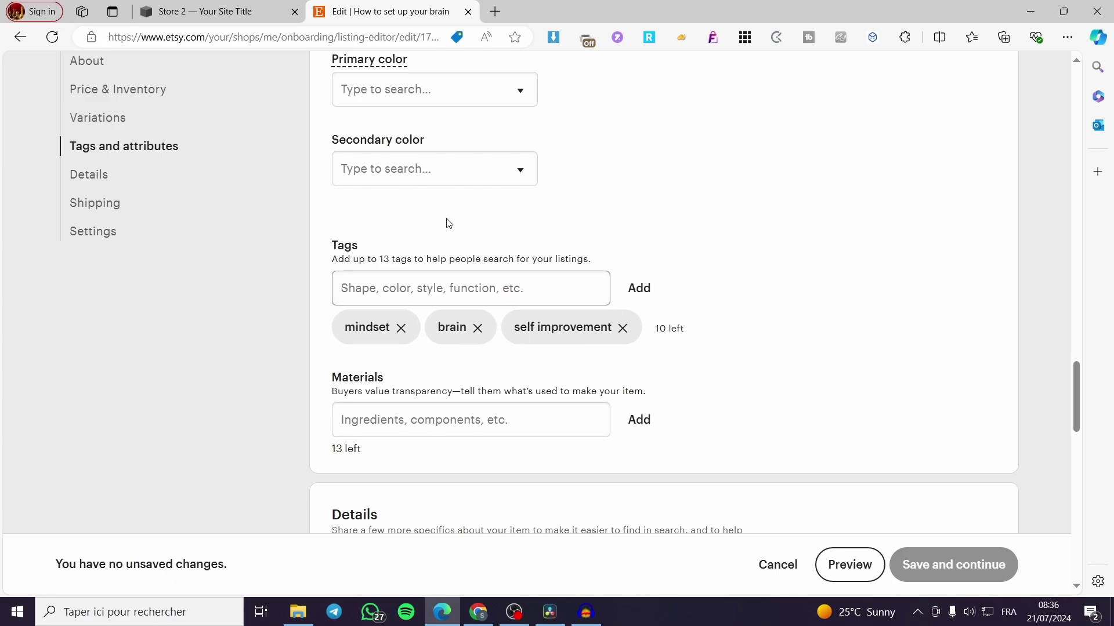
pyautogui.click(232, 12)
pyautogui.click(324, 353)
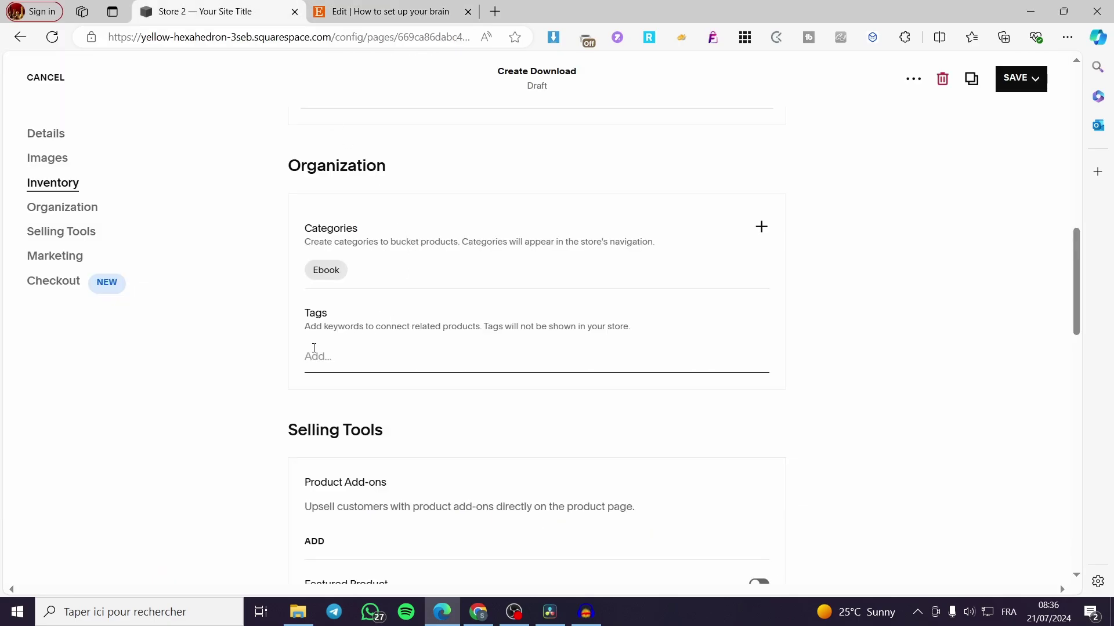
# - Add the tags 'Ebook' and 'self developement' to the product
pyautogui.write('Ebook')
pyautogui.press('Return')
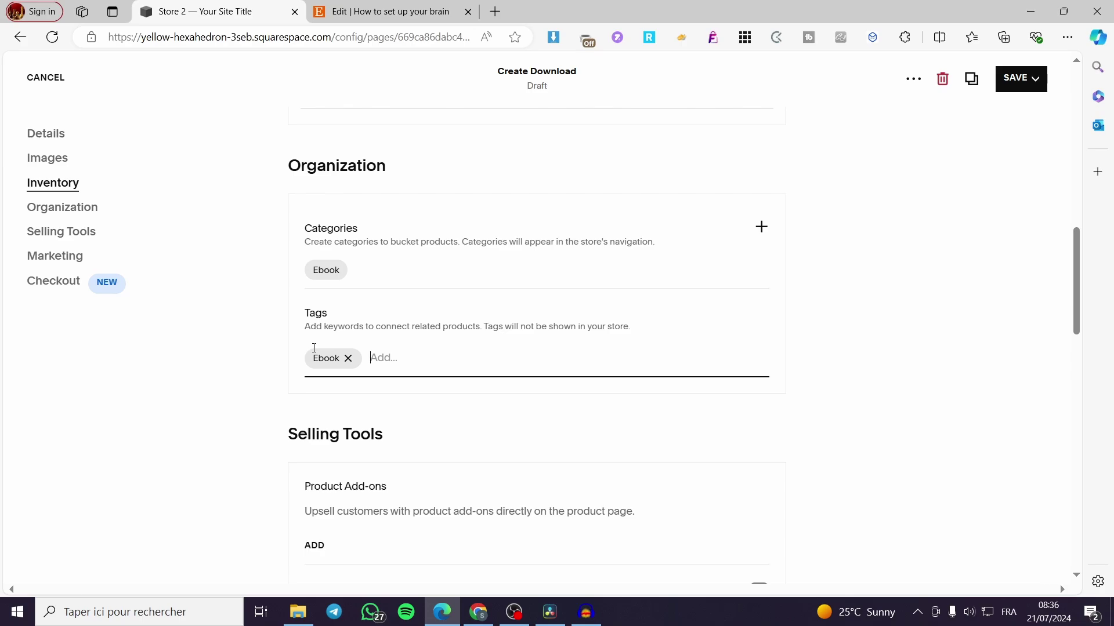
pyautogui.write('self devele')
pyautogui.write('p')
pyautogui.press('BackSpace')
pyautogui.press('BackSpace')
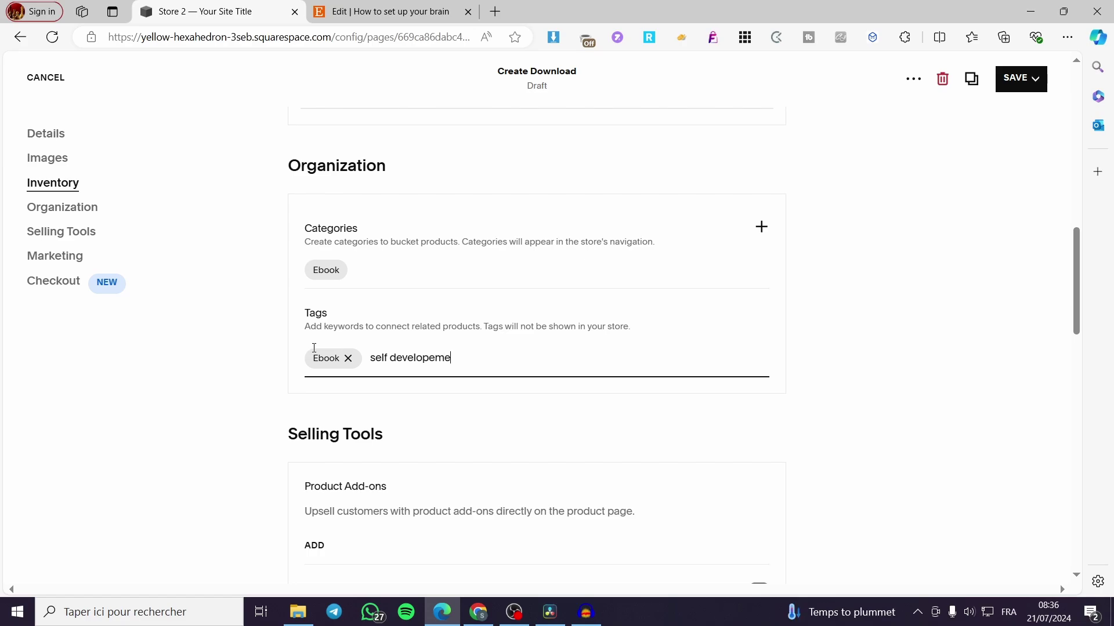
pyautogui.write('opement')
pyautogui.press('Return')
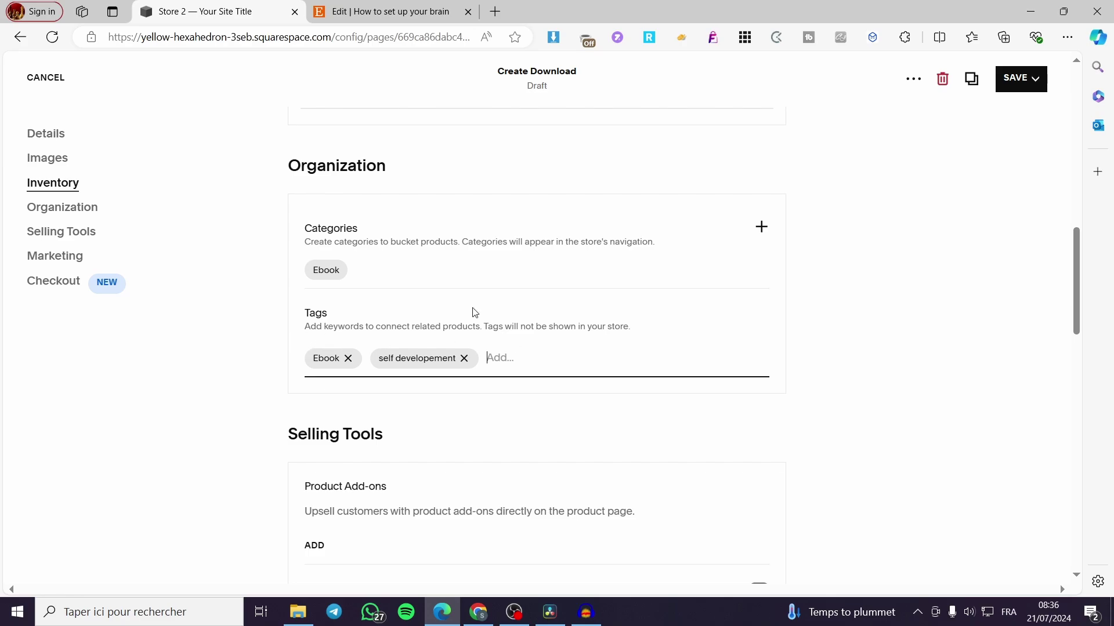
# - Switch on Featured Product under Selling Tools
pyautogui.scroll(-3, 667, 331)
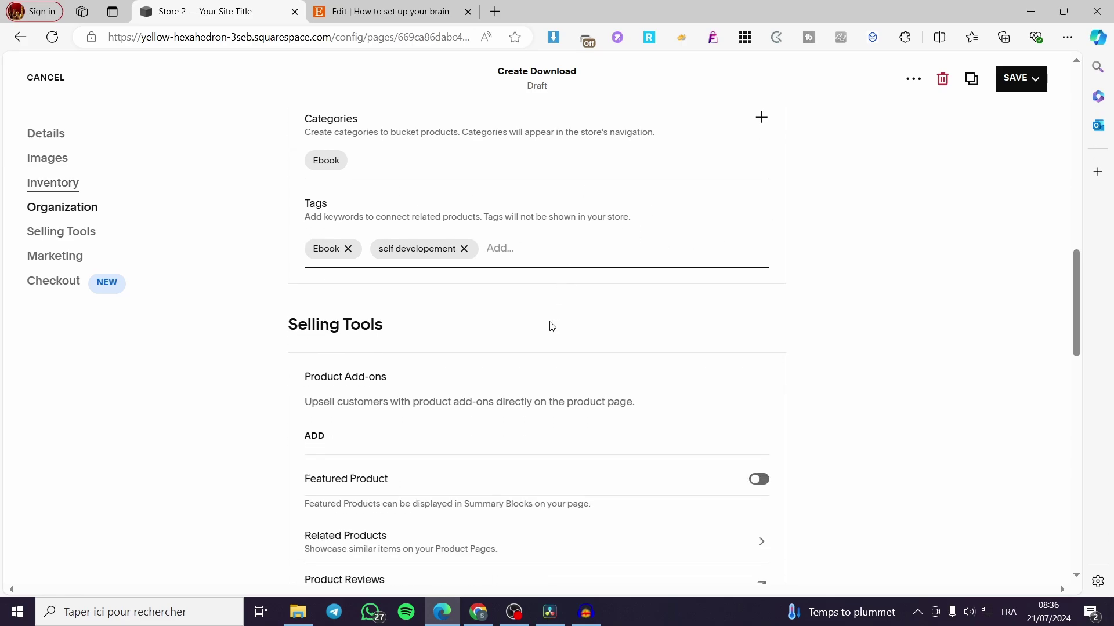
pyautogui.scroll(-3, 355, 325)
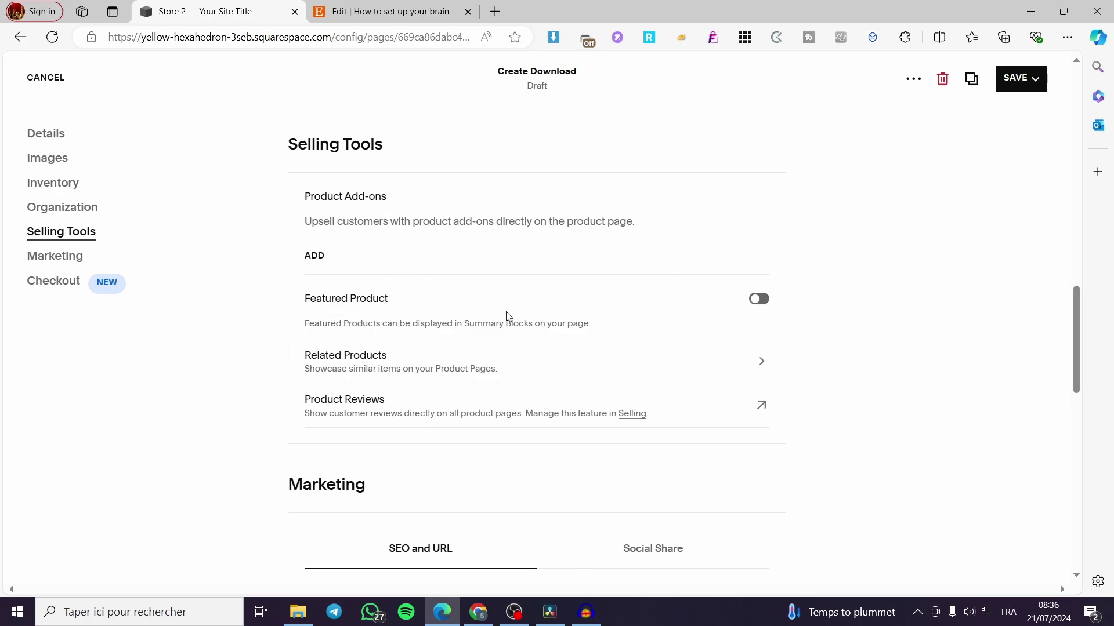
pyautogui.click(756, 299)
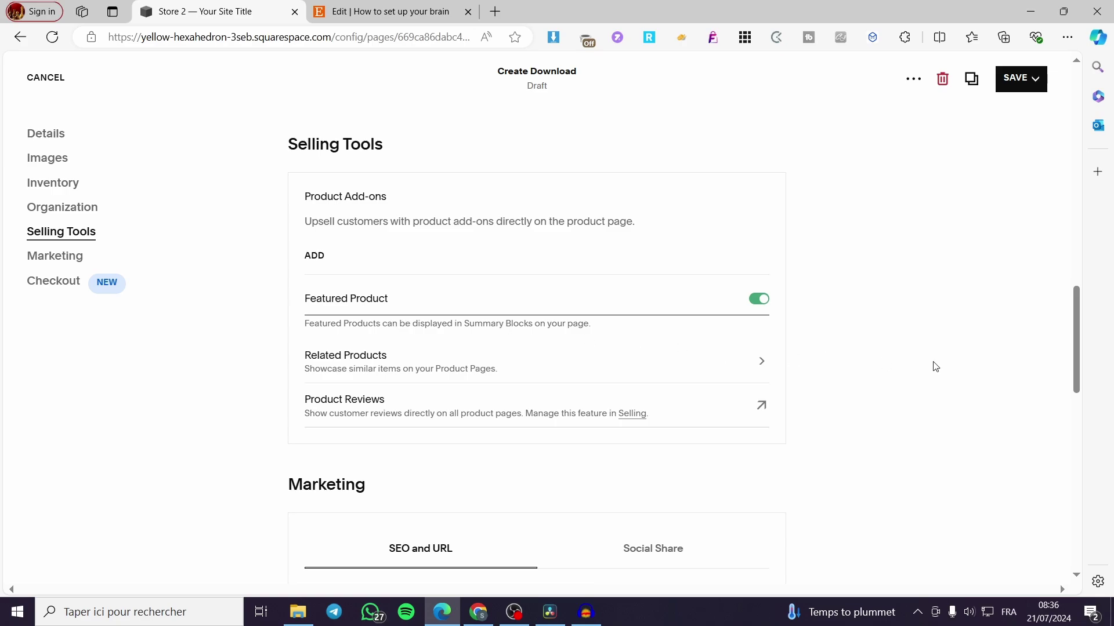
# - Review the Related Products options and cancel without changing anything
pyautogui.click(762, 361)
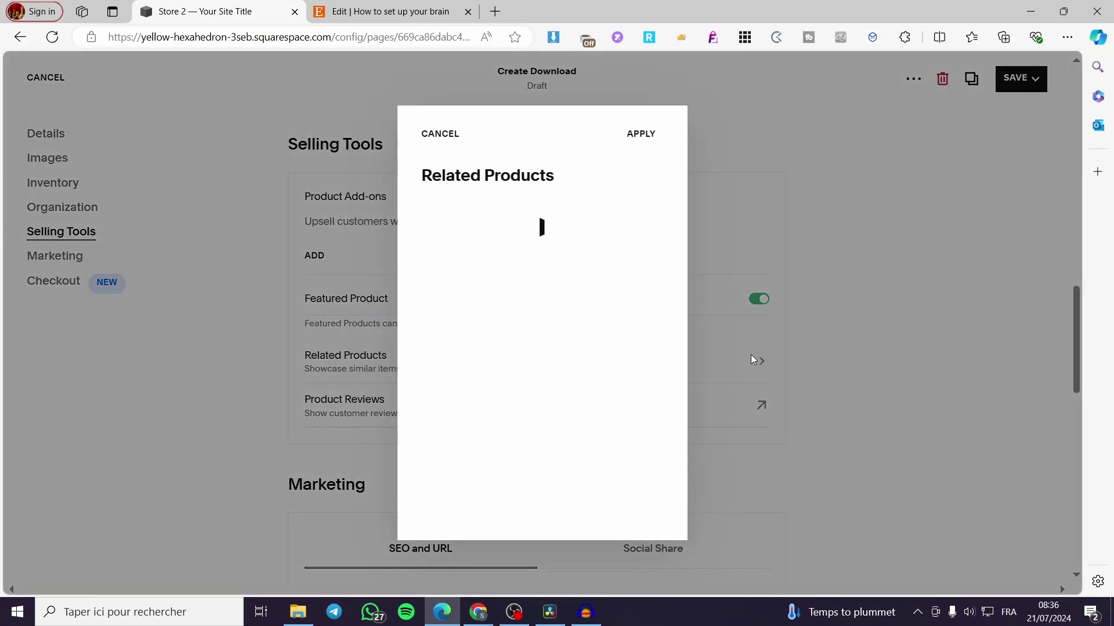
pyautogui.click(622, 267)
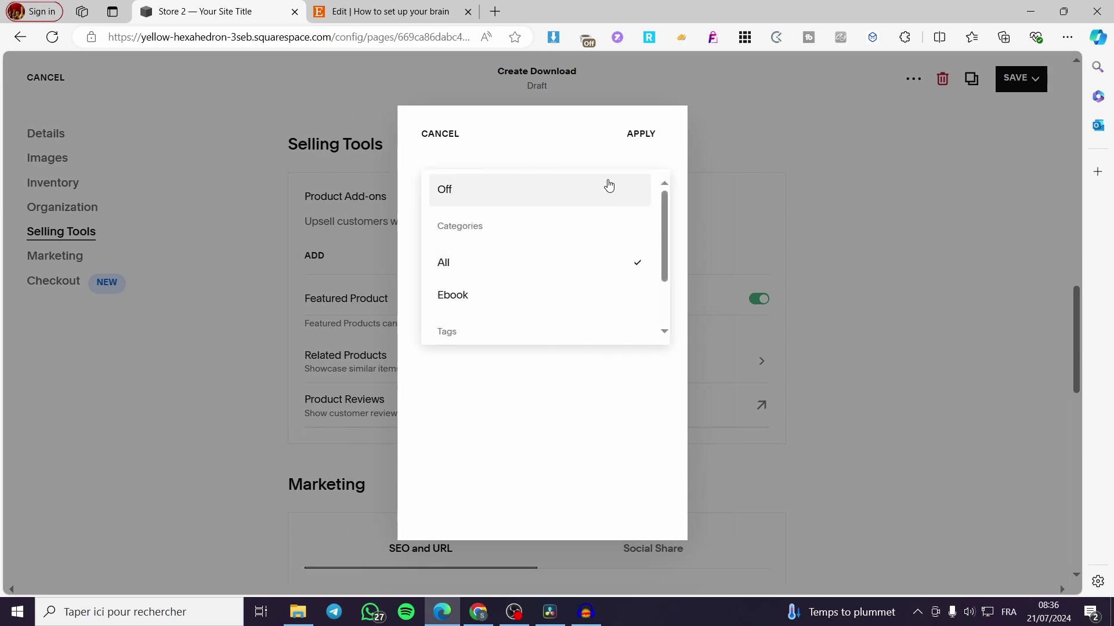
pyautogui.scroll(-2, 589, 306)
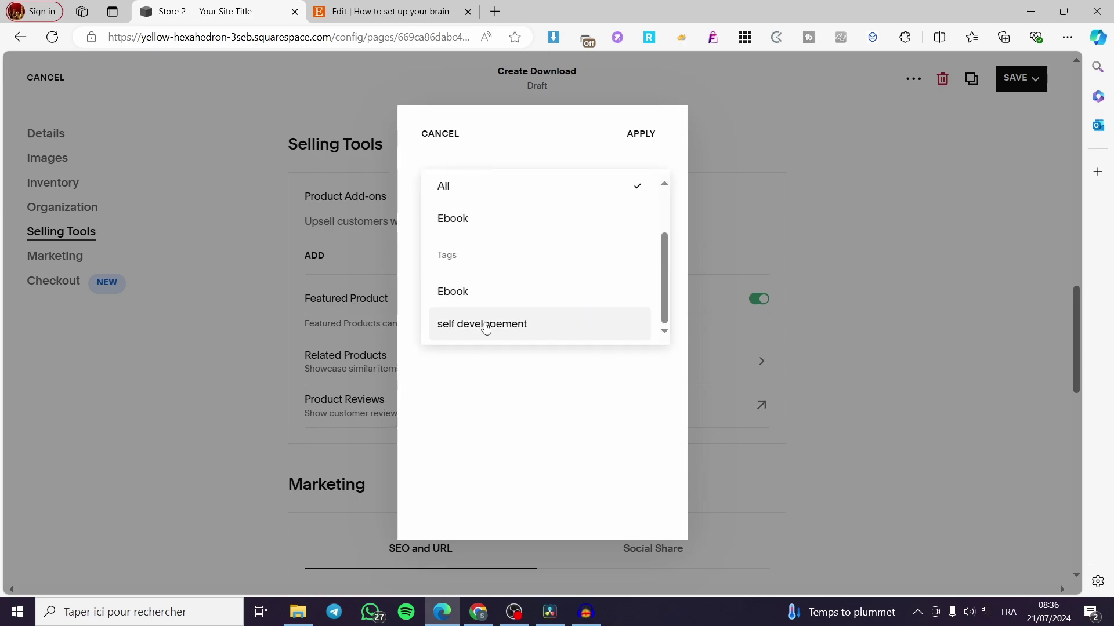
pyautogui.click(455, 156)
pyautogui.click(438, 136)
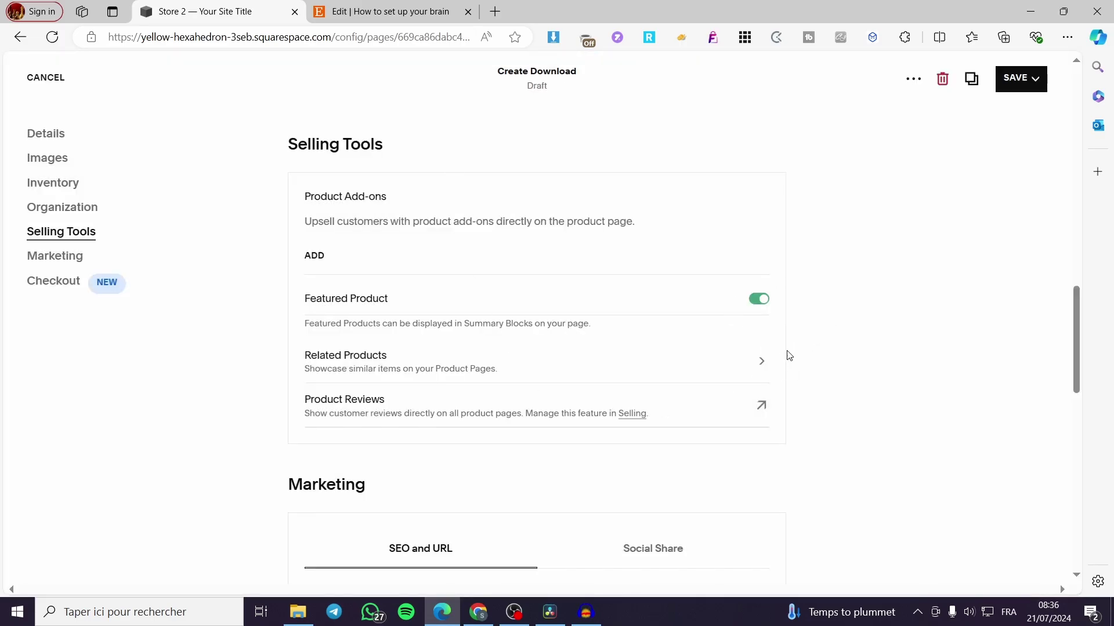
pyautogui.scroll(-1, 616, 356)
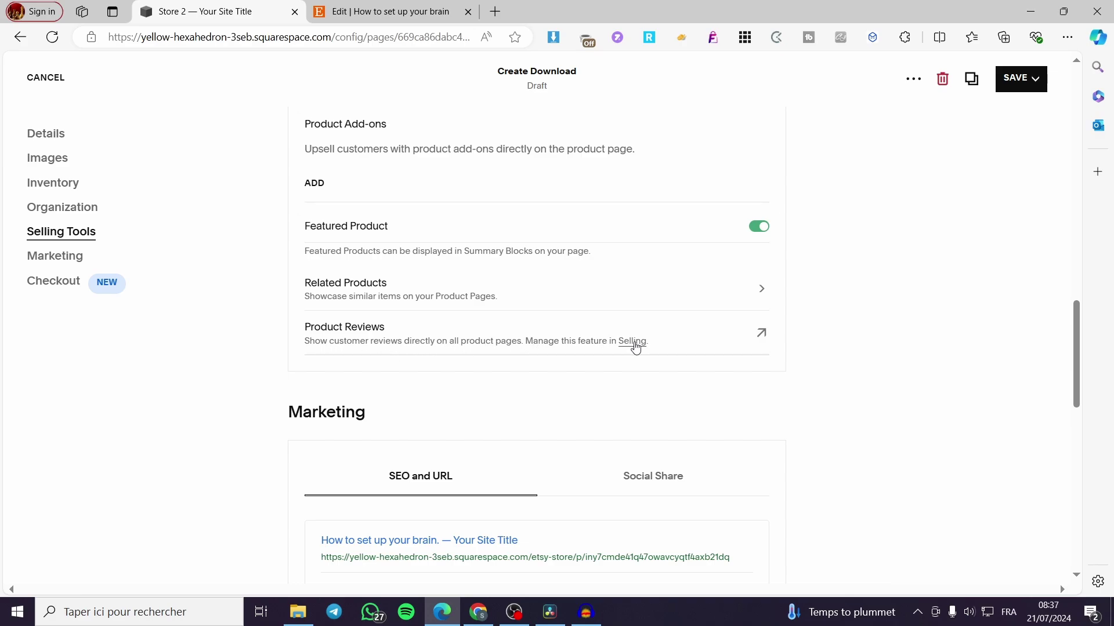
# - Enable the Checkout custom button label, keeping 'Add To Cart', and apply it
pyautogui.scroll(-3, 801, 366)
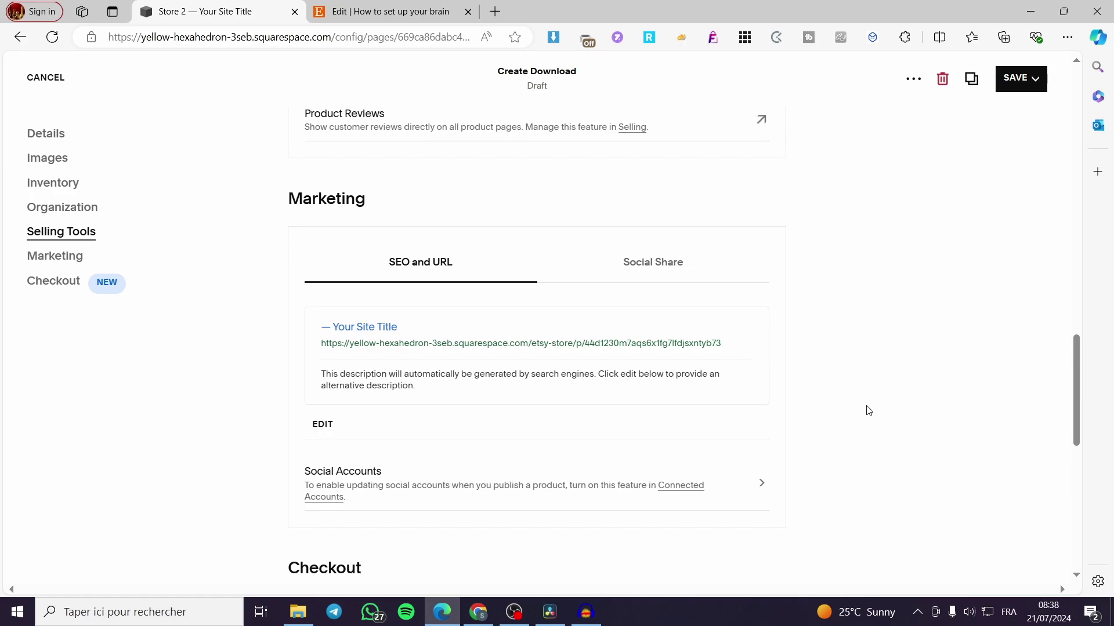
pyautogui.scroll(-2, 850, 392)
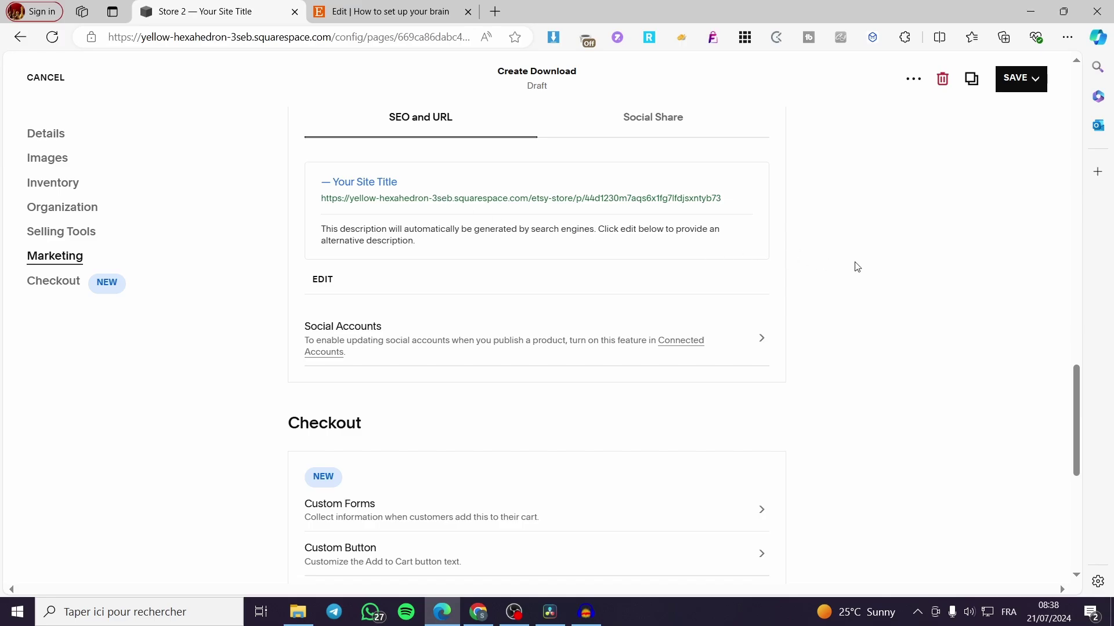
pyautogui.scroll(-2, 857, 334)
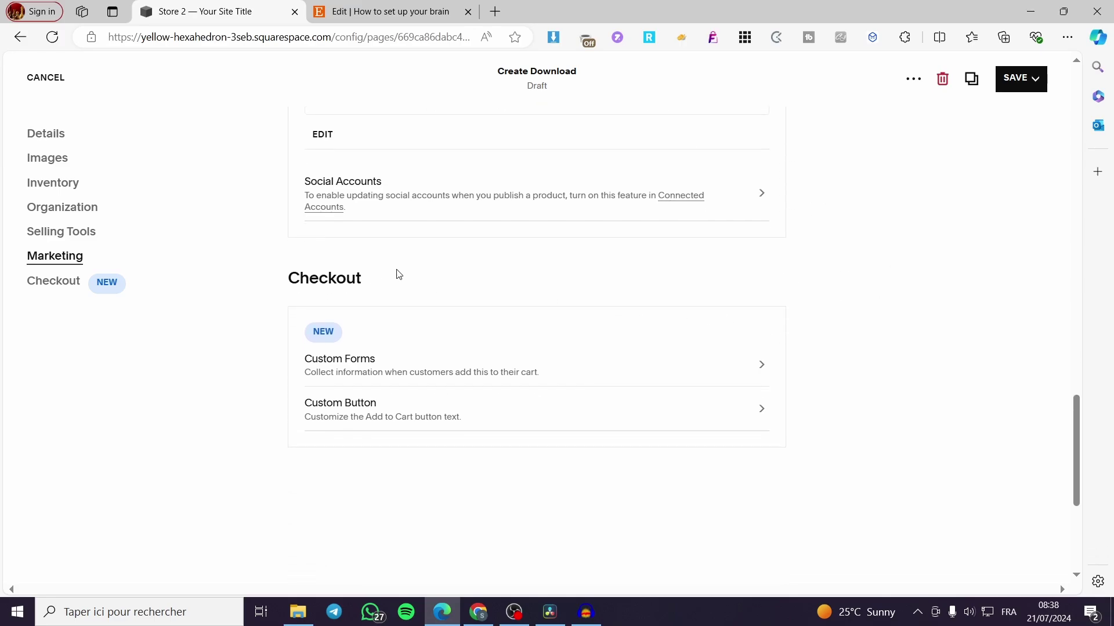
pyautogui.scroll(3, 458, 369)
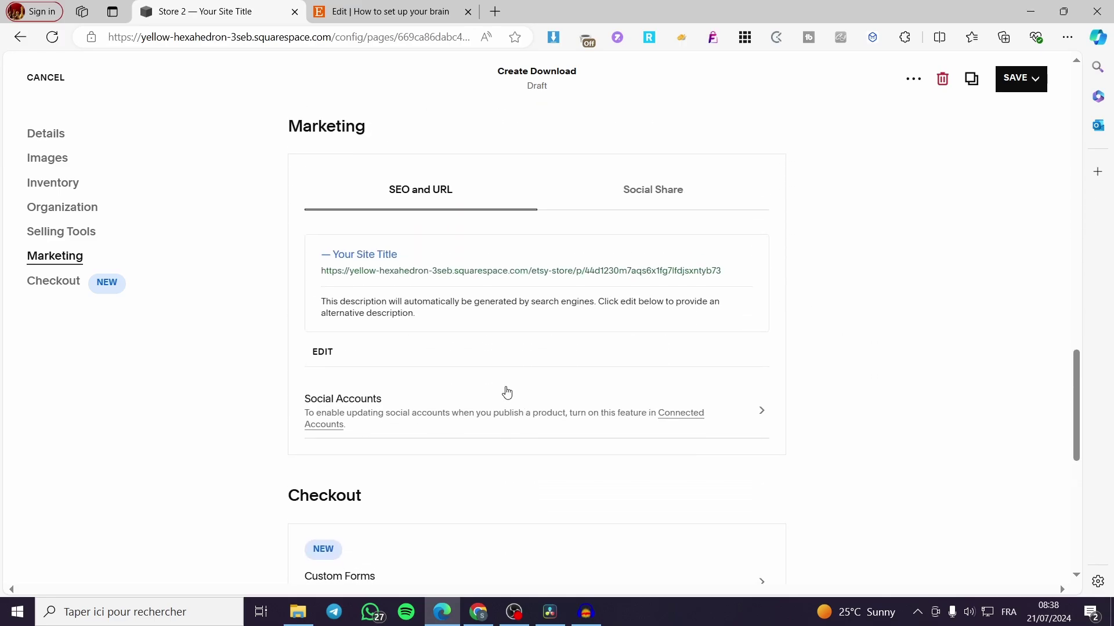
pyautogui.scroll(-4, 389, 382)
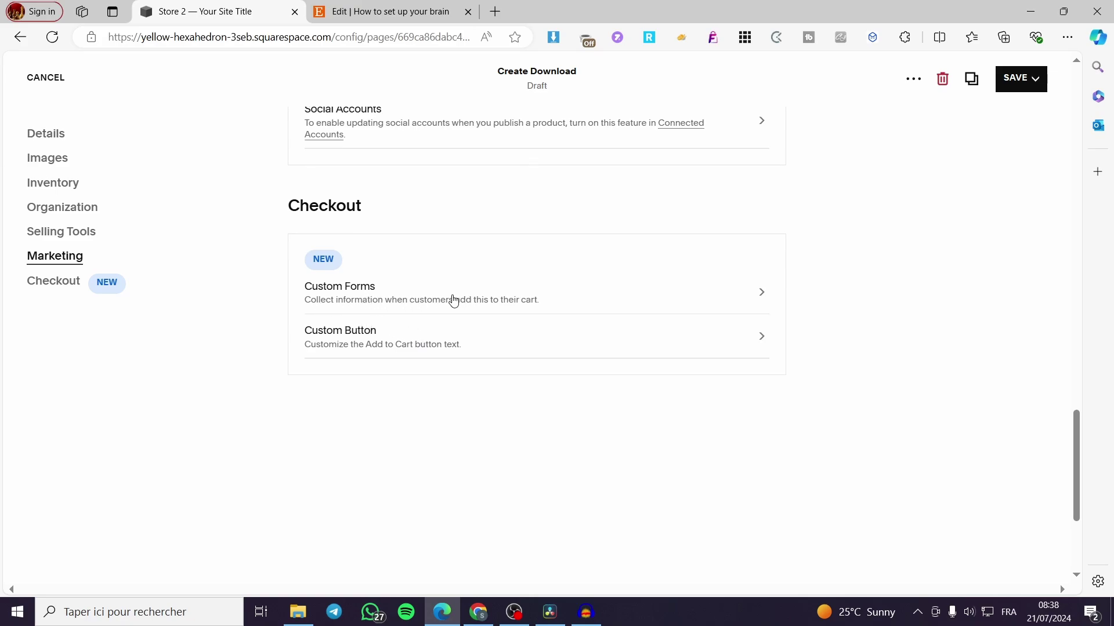
pyautogui.click(562, 348)
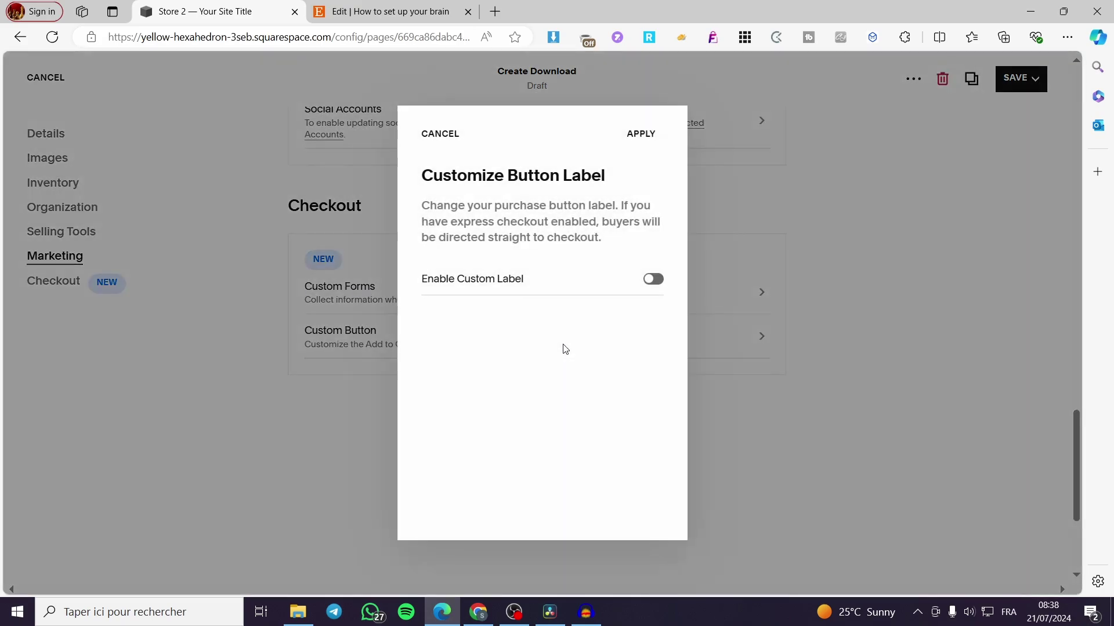
pyautogui.click(653, 279)
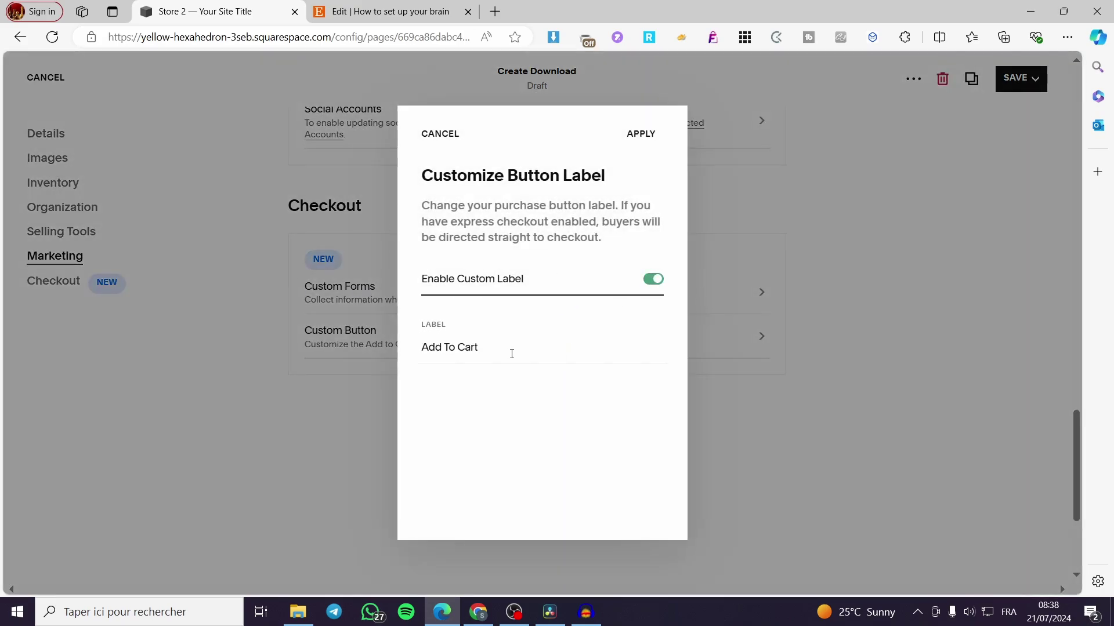
pyautogui.click(651, 135)
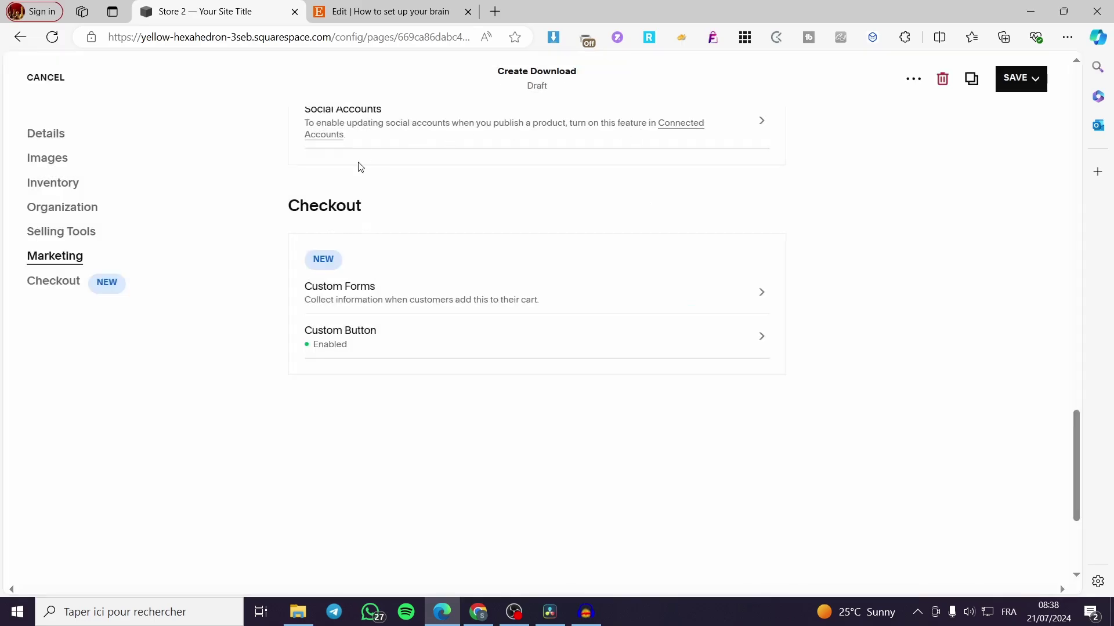
# - Create a new product form and add a Currency field to it
pyautogui.click(754, 292)
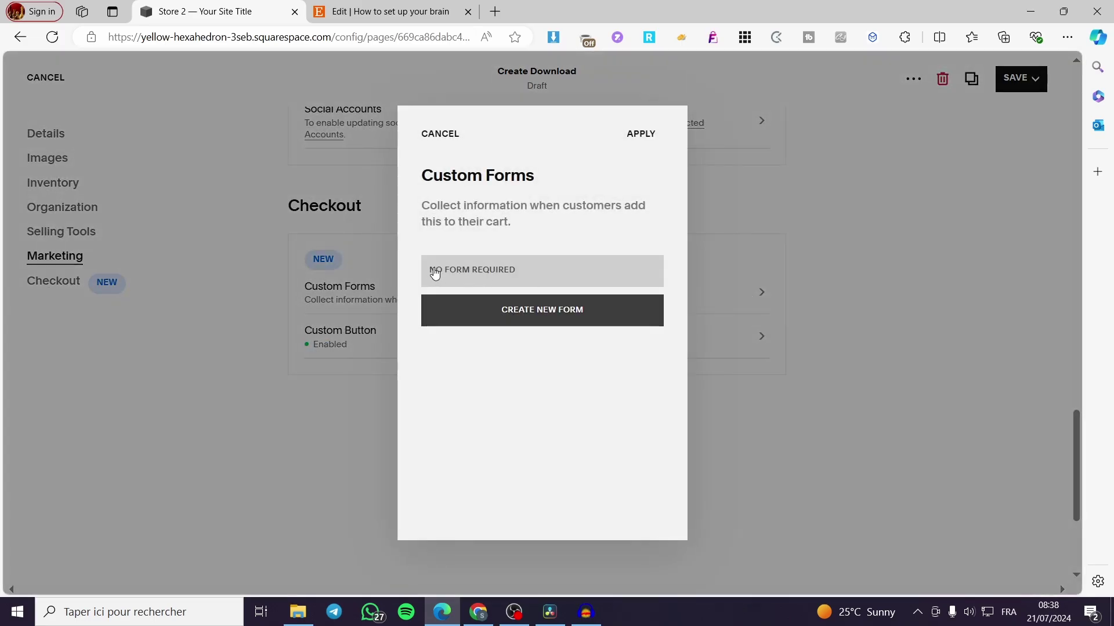
pyautogui.click(567, 321)
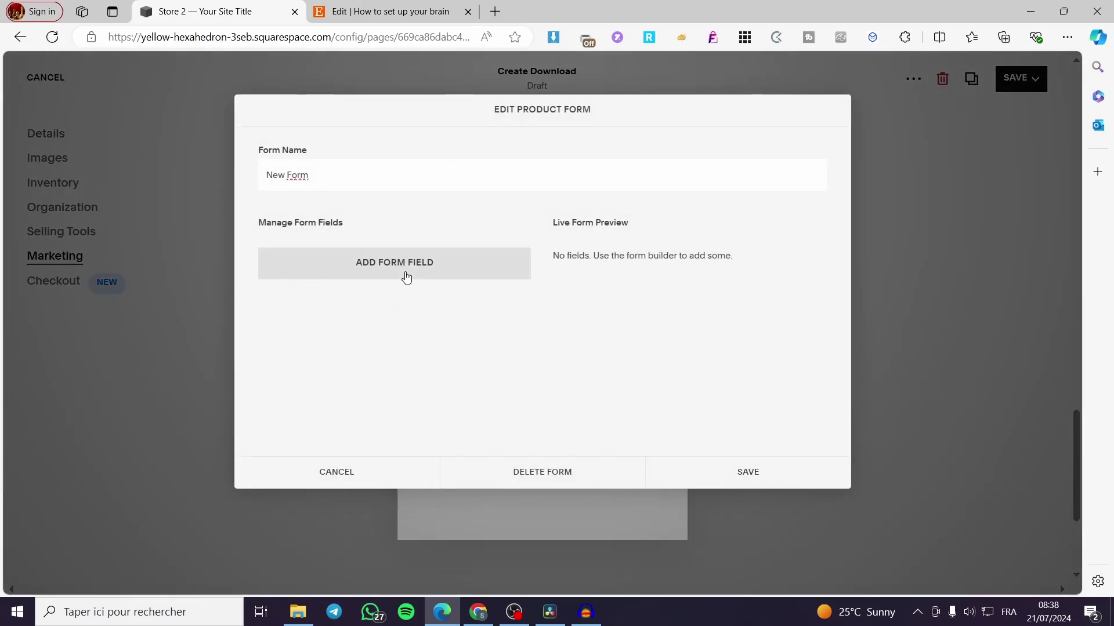
pyautogui.click(463, 262)
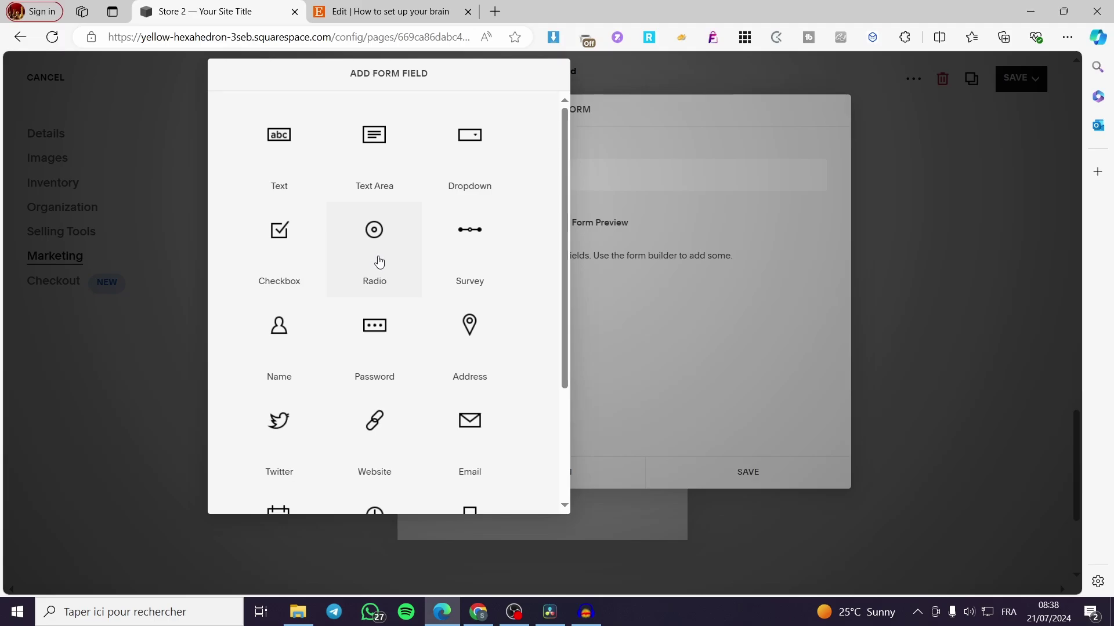
pyautogui.scroll(-2, 374, 261)
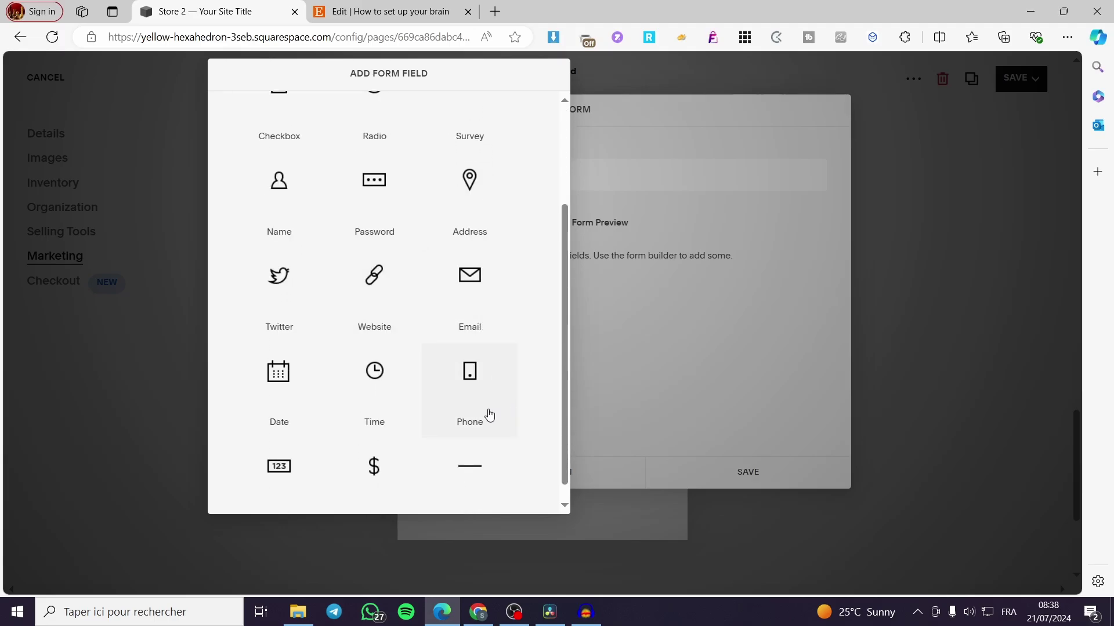
pyautogui.scroll(-1, 416, 432)
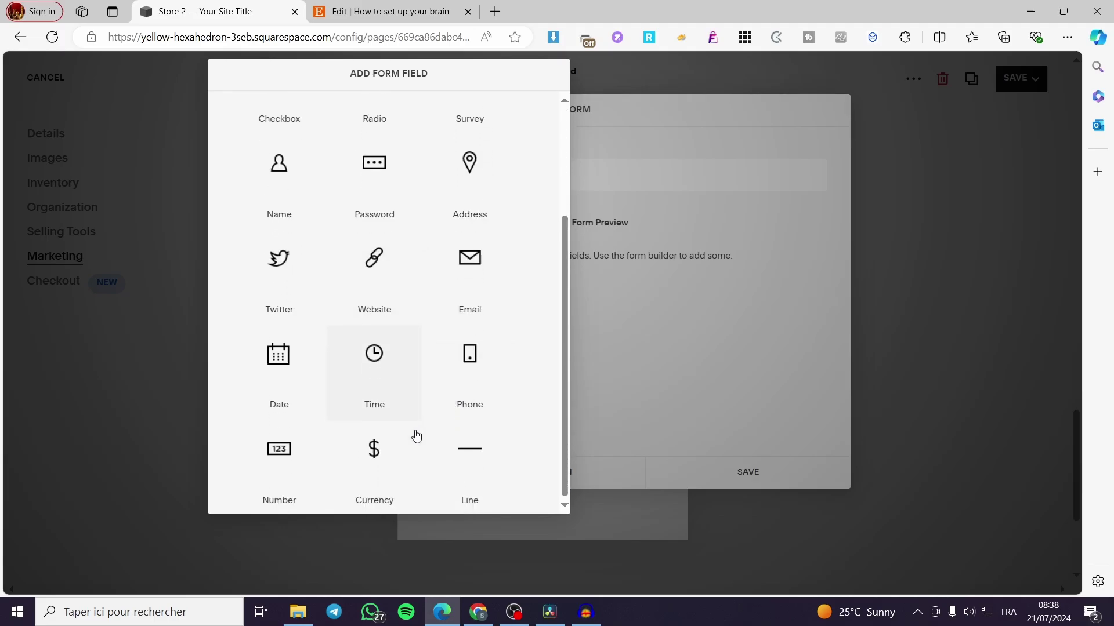
pyautogui.click(372, 455)
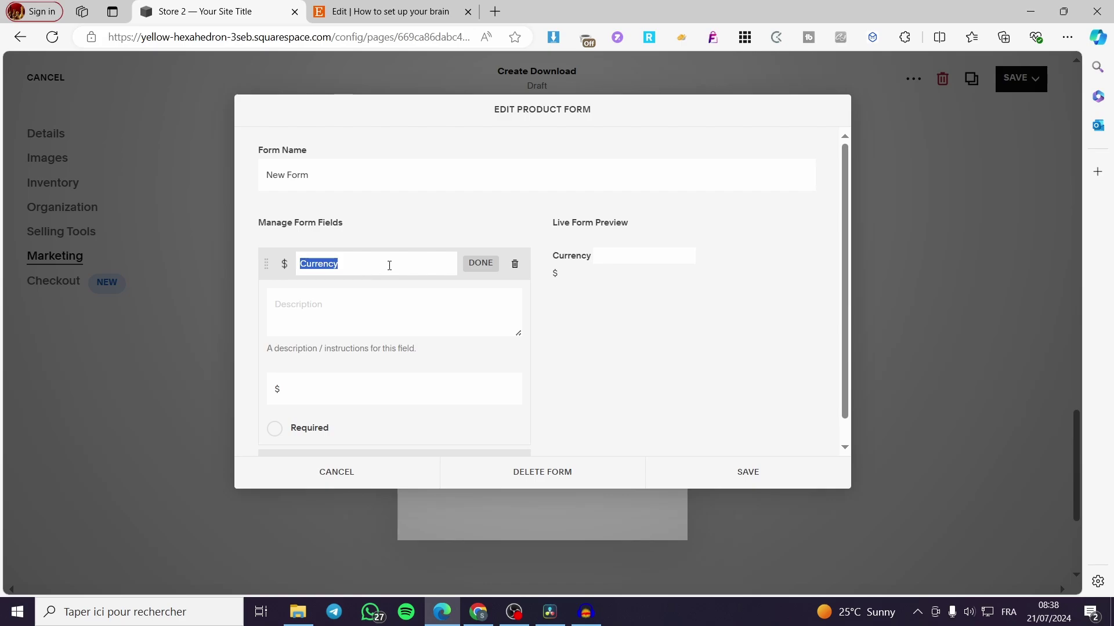
# - Label the currency field '39.99', make it required, and cancel out to the save-or-discard prompt
pyautogui.write('39.99')
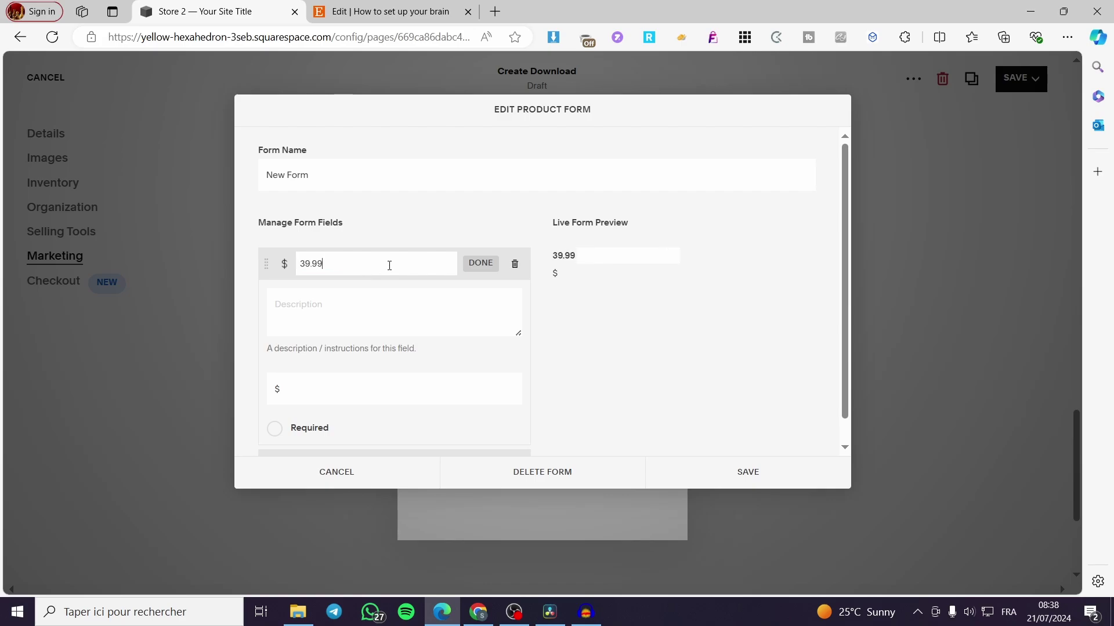
pyautogui.click(364, 308)
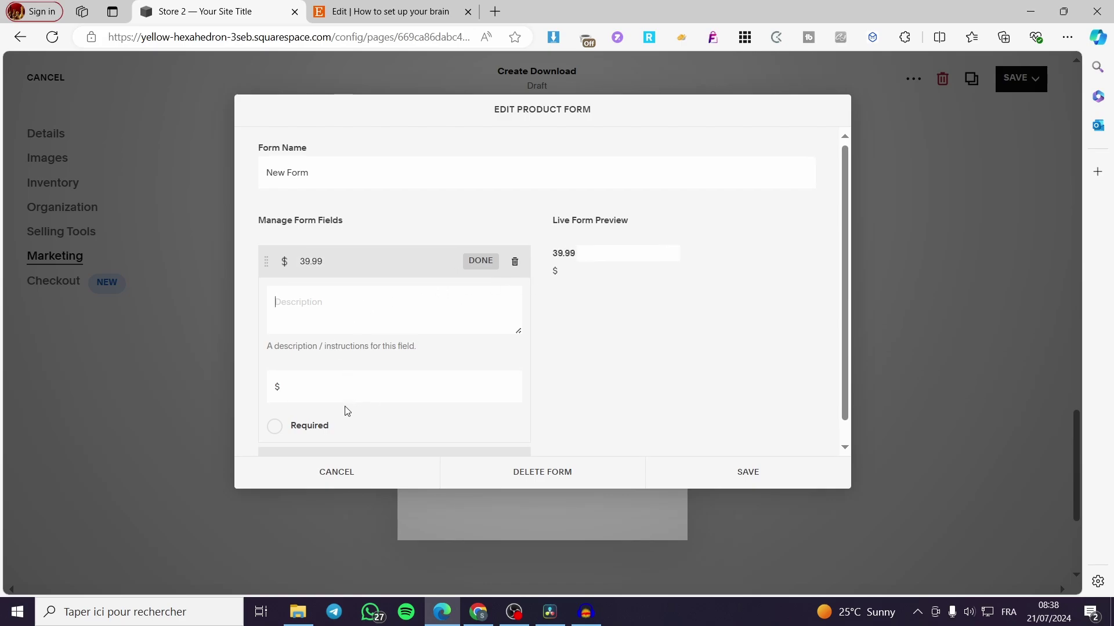
pyautogui.scroll(-1, 346, 410)
pyautogui.click(298, 404)
pyautogui.click(331, 367)
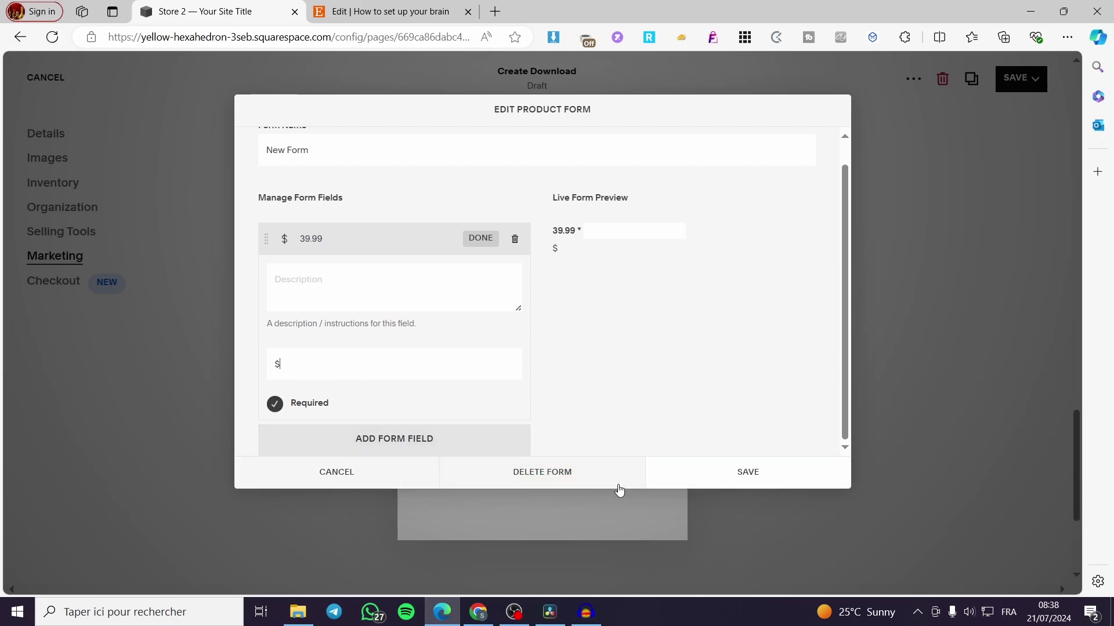
pyautogui.click(359, 485)
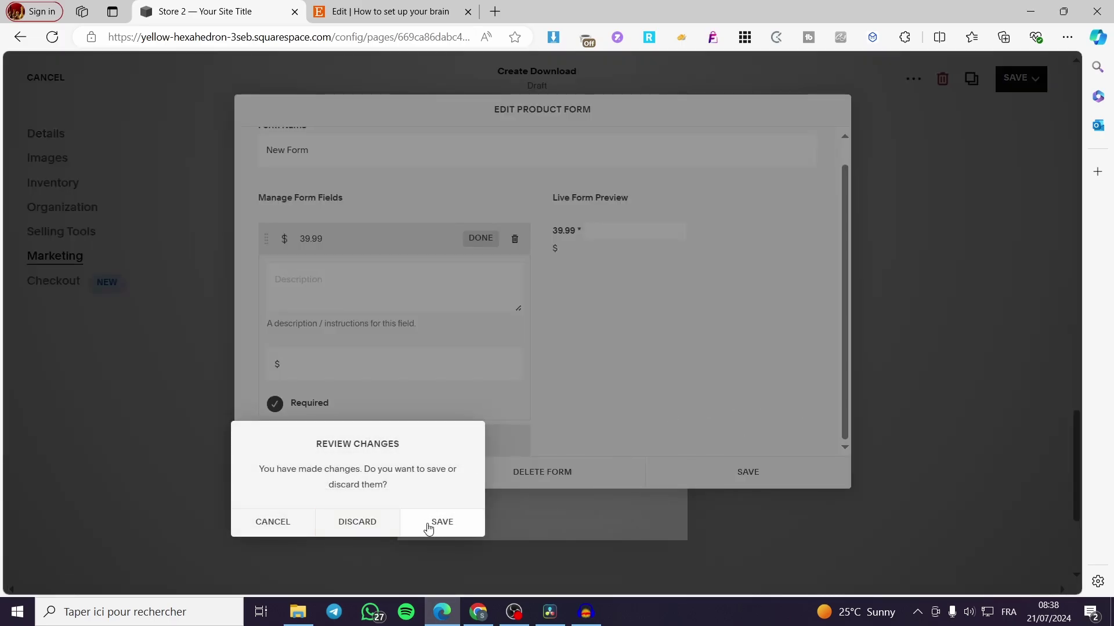